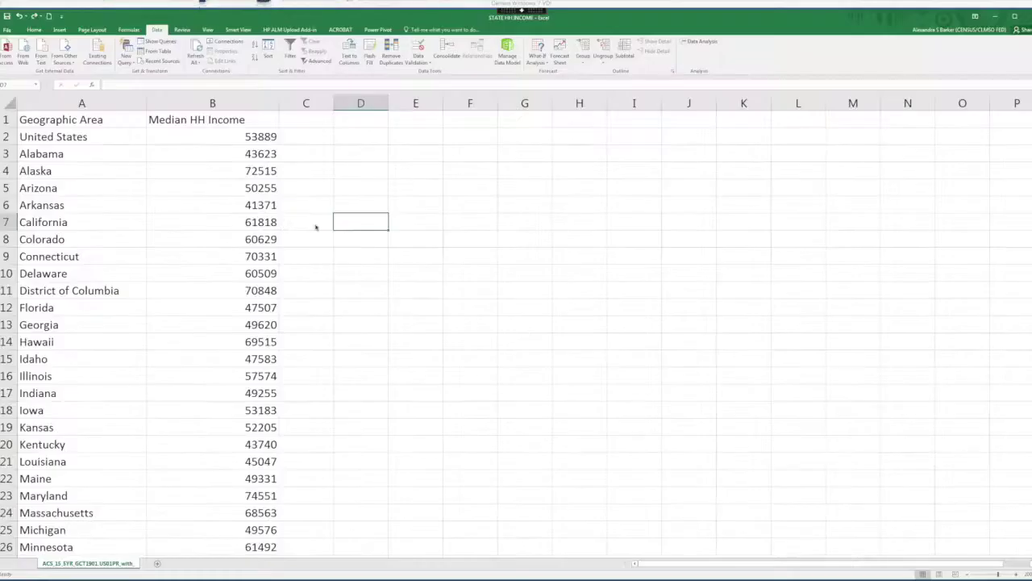
# Step: Format the Geographic Area and Median HH Income data as a light blue table with headers
pyautogui.click(96, 121)
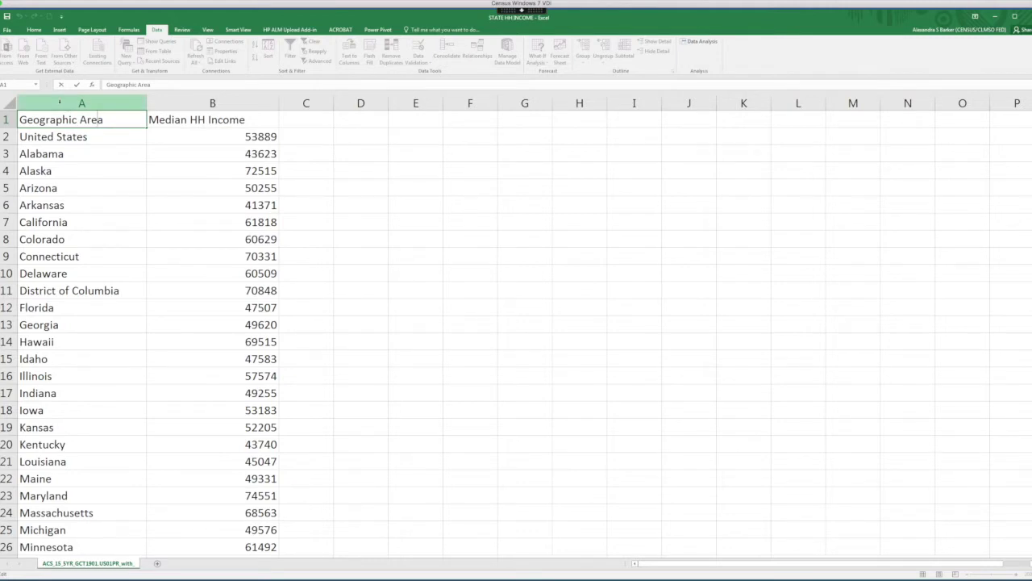
pyautogui.click(181, 120)
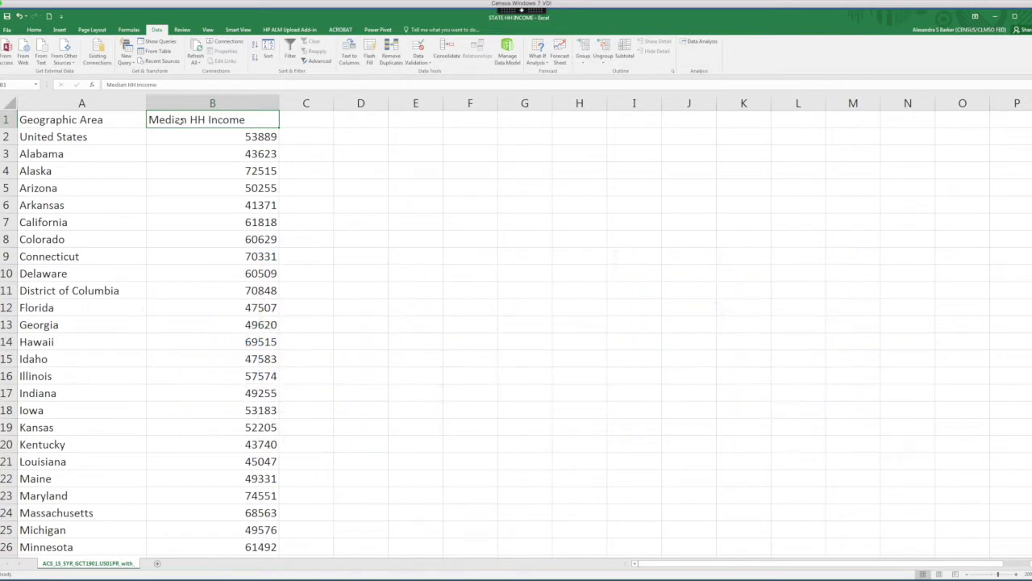
pyautogui.click(56, 157)
pyautogui.moveTo(57, 171); pyautogui.dragTo(154, 416)
pyautogui.click(98, 123)
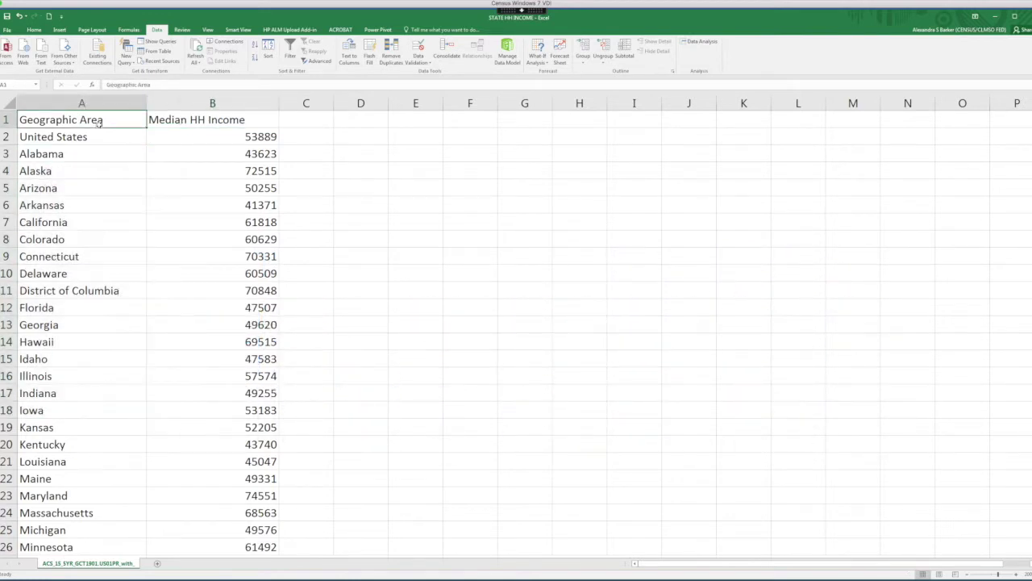
pyautogui.click(32, 30)
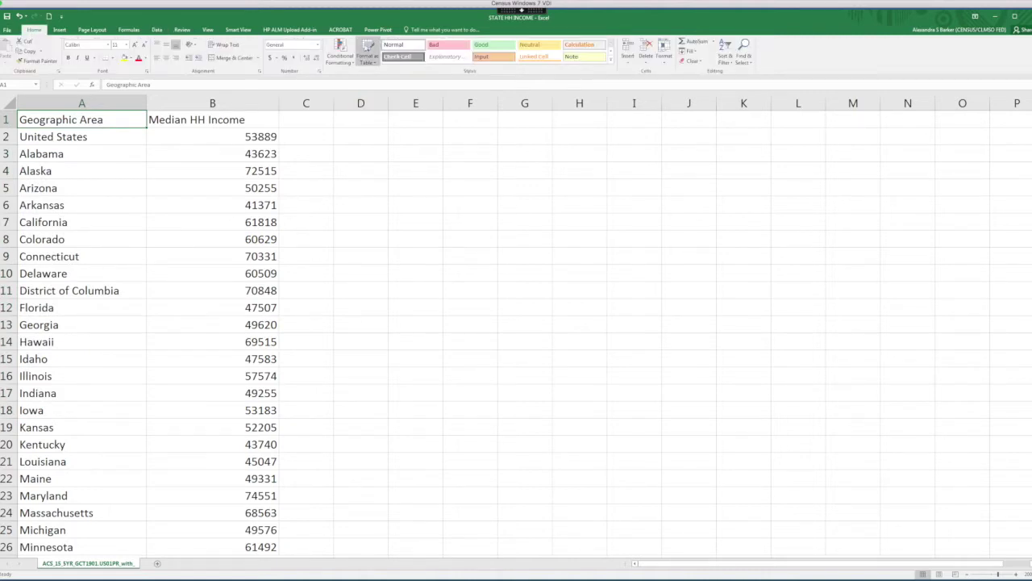
pyautogui.click(372, 56)
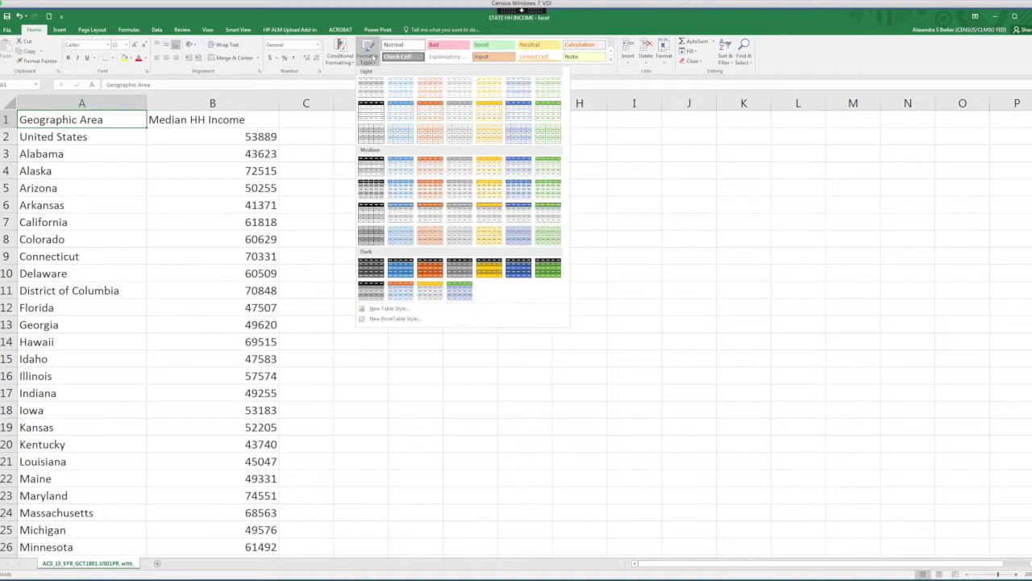
pyautogui.click(401, 108)
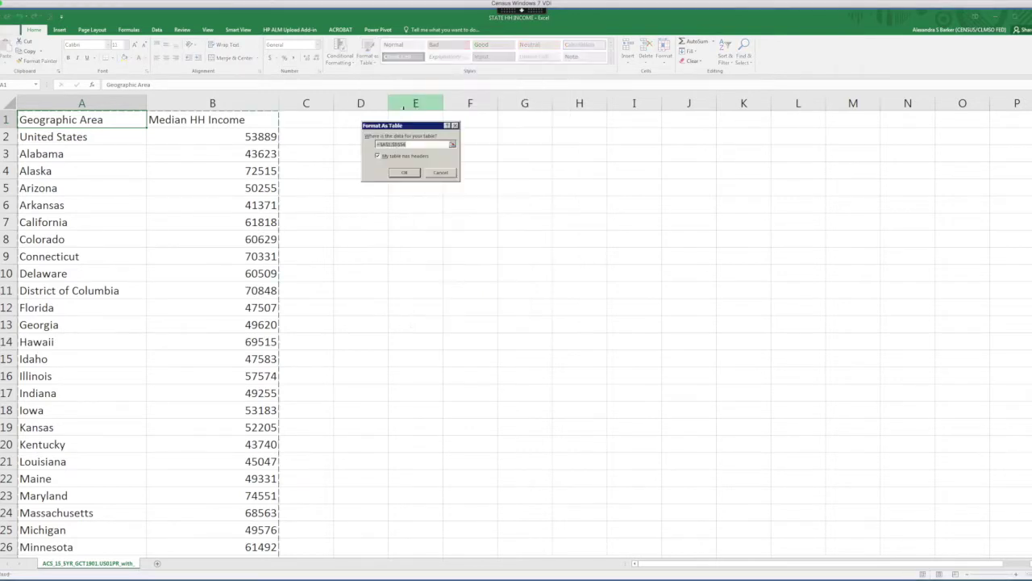
pyautogui.click(410, 171)
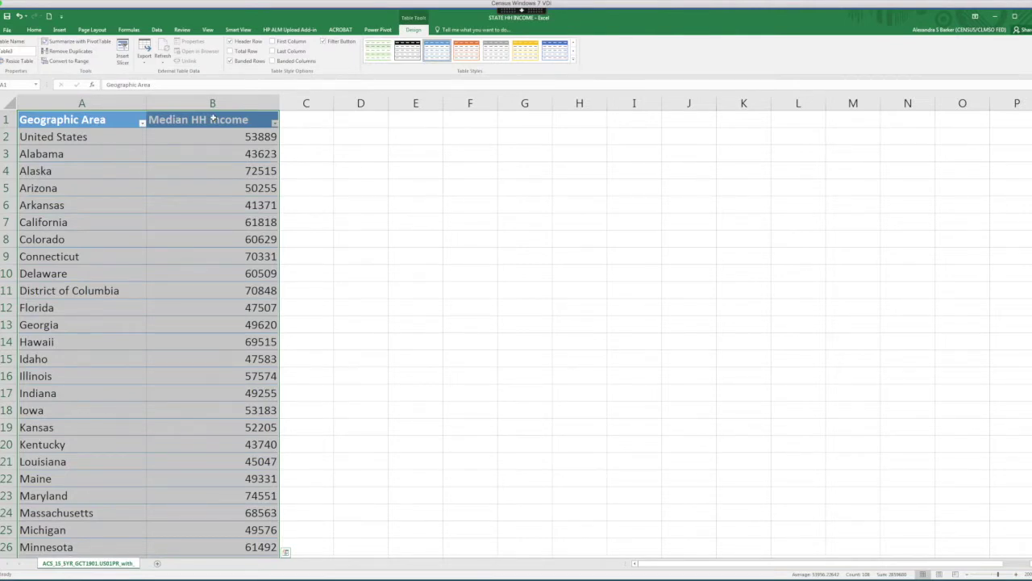
# Step: Turn on the Analysis ToolPak through the Excel Add-ins manager in Options
pyautogui.click(8, 30)
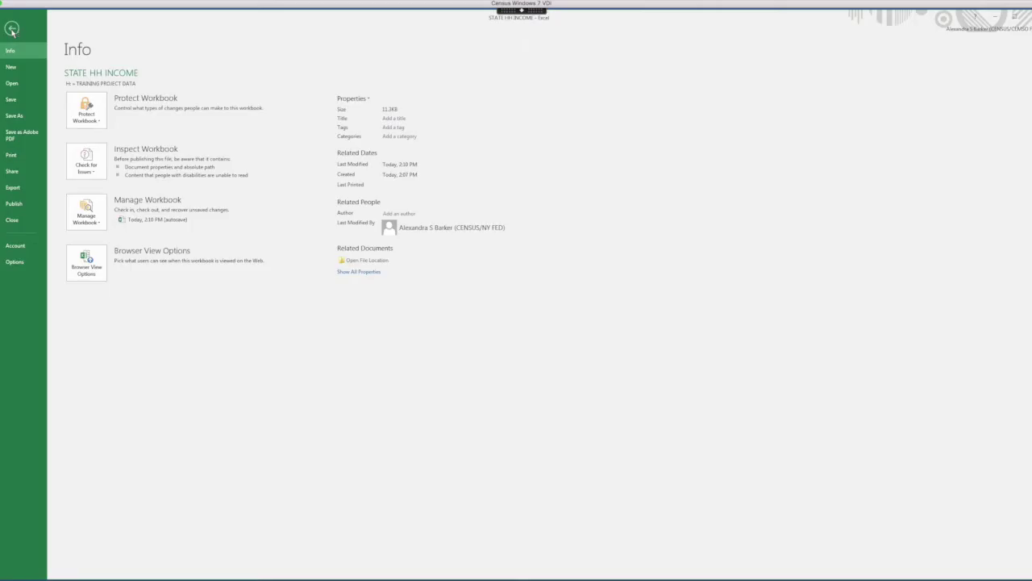
pyautogui.click(15, 262)
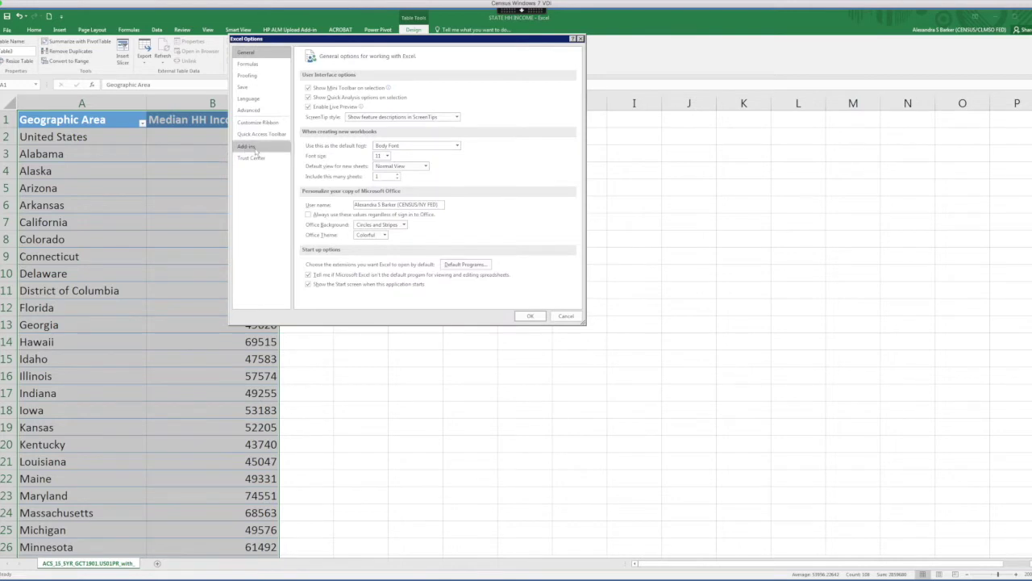
pyautogui.click(256, 151)
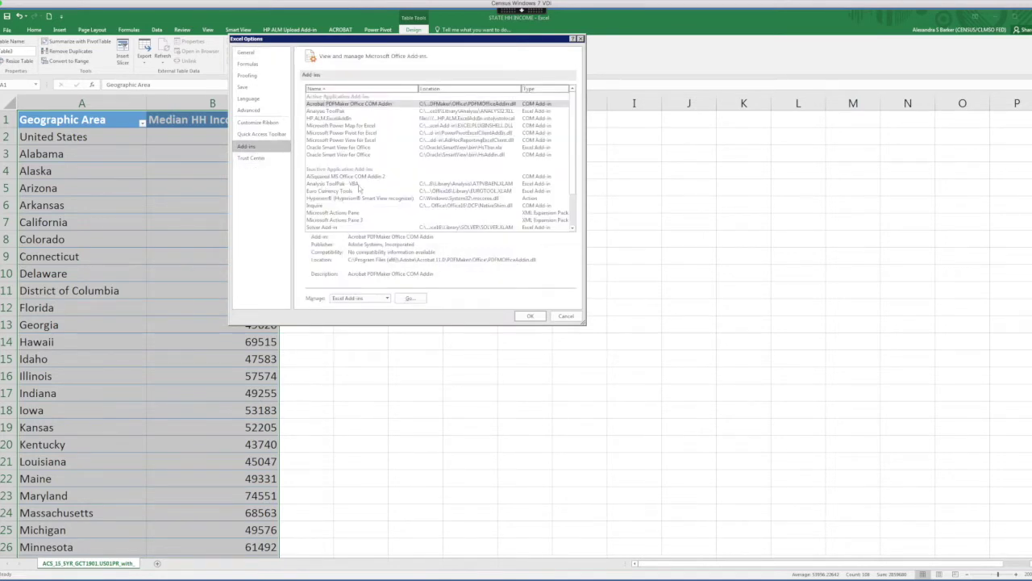
pyautogui.click(358, 186)
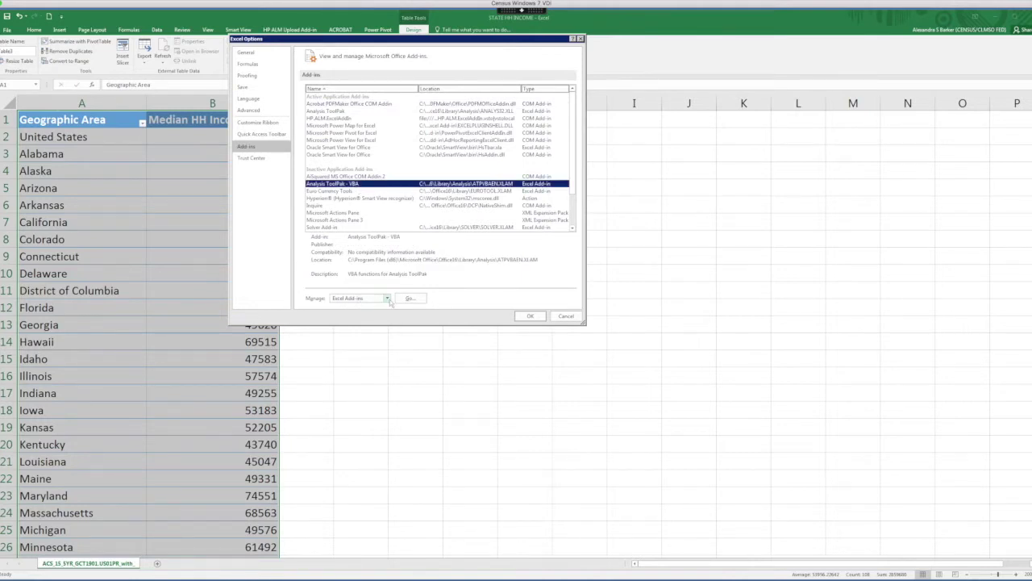
pyautogui.click(361, 299)
pyautogui.click(373, 307)
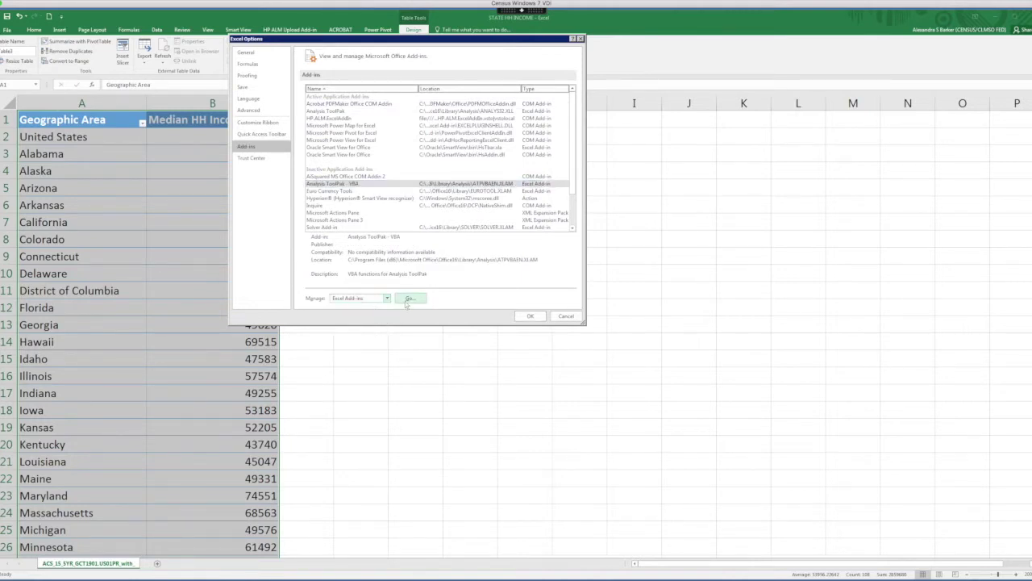
pyautogui.click(409, 299)
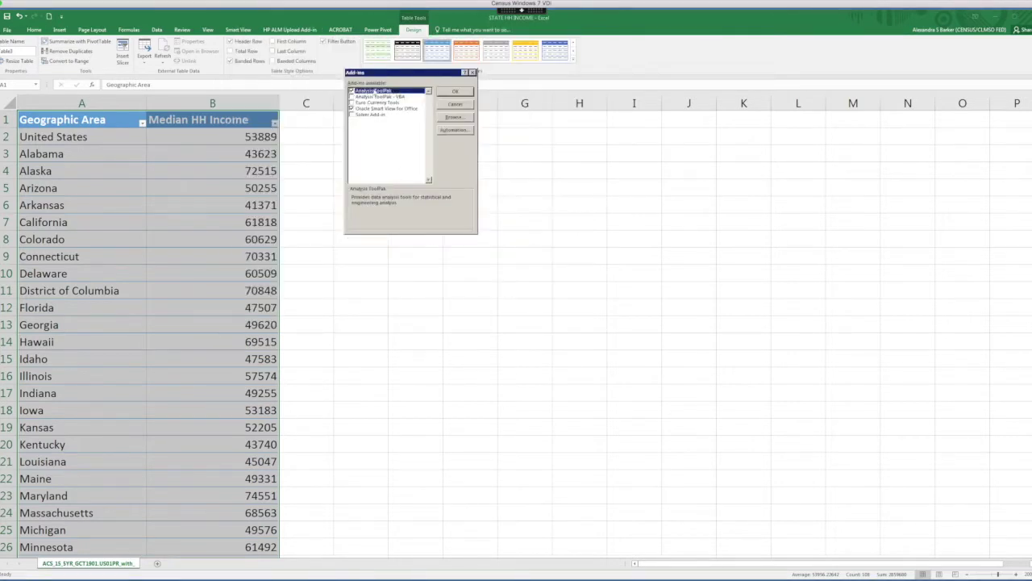
pyautogui.click(455, 91)
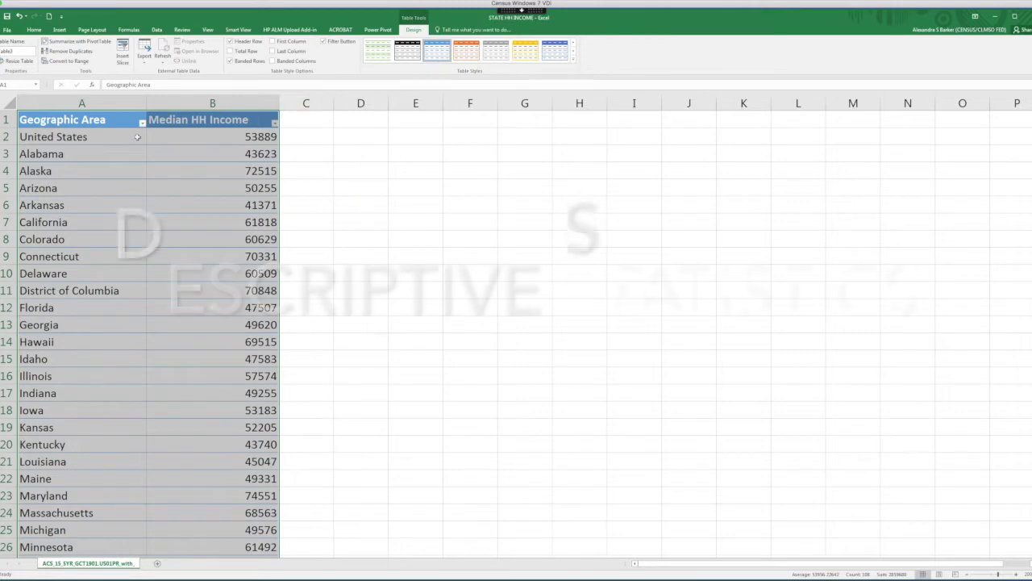
# Step: Switch to the Data tab and select columns A and B of the income table
pyautogui.click(157, 30)
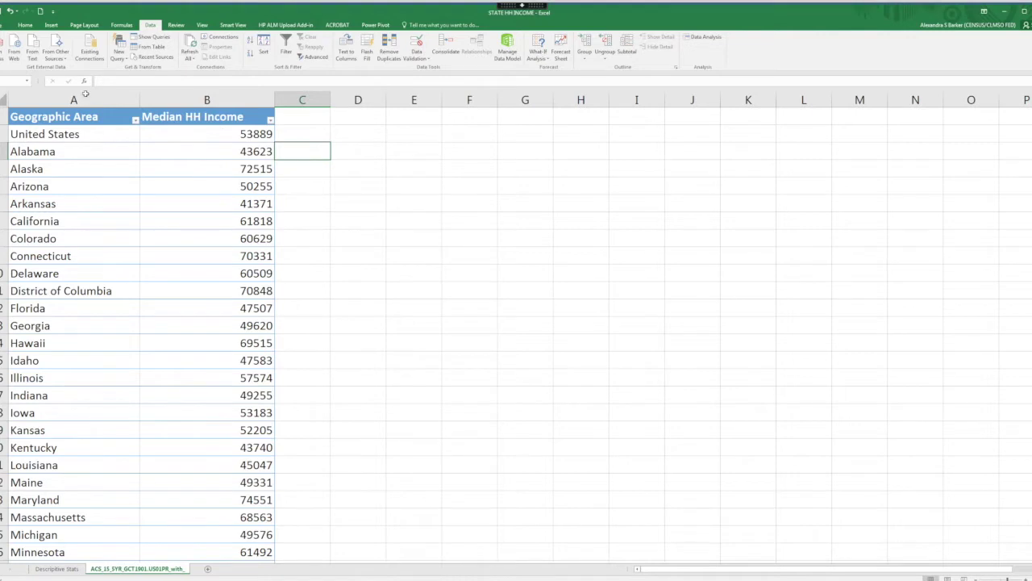
pyautogui.moveTo(87, 99); pyautogui.dragTo(196, 101)
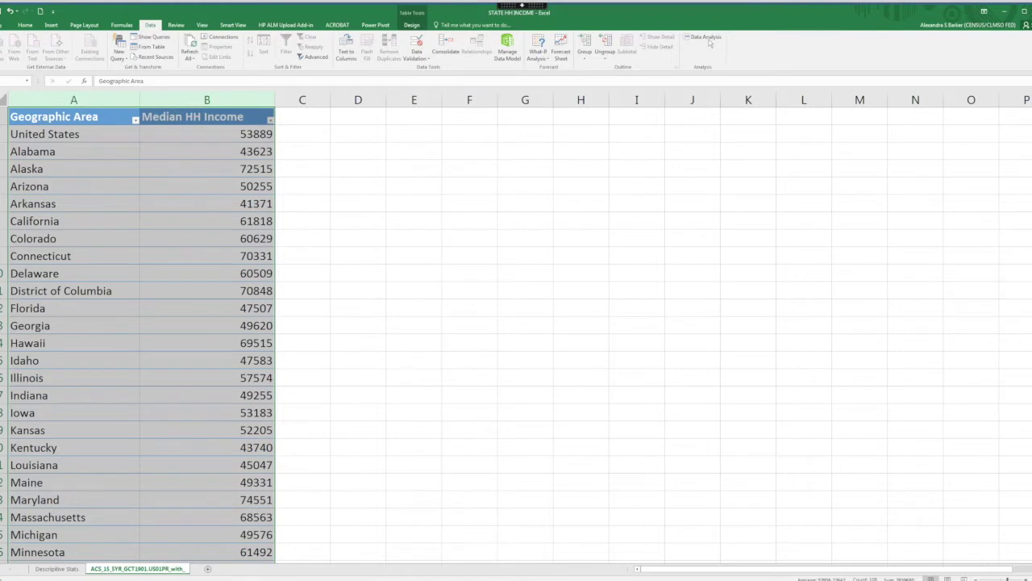
# Step: Run Descriptive Statistics on B2:B54 into a new sheet named 'Descriptive Statistics'
pyautogui.click(709, 40)
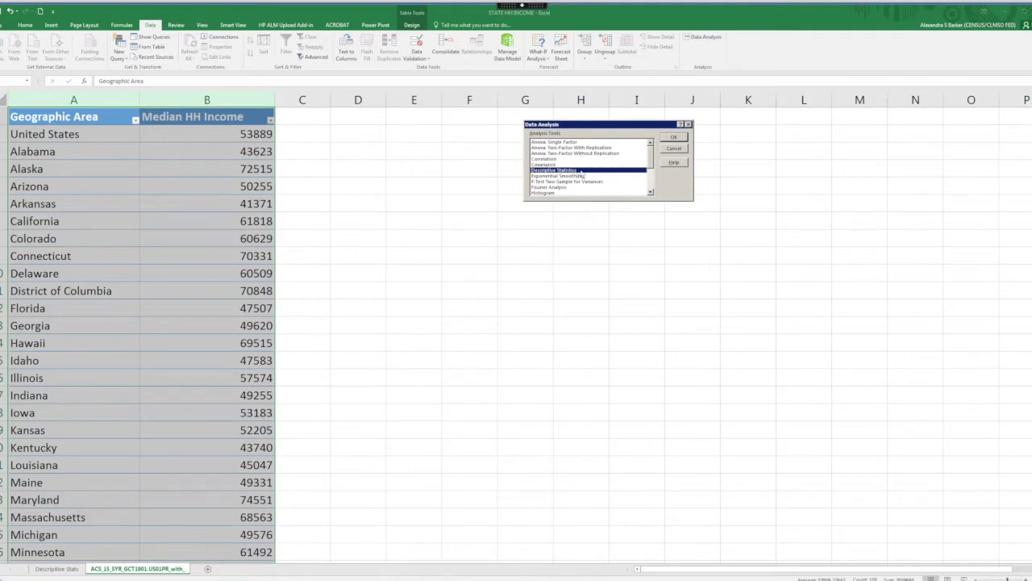
pyautogui.click(675, 137)
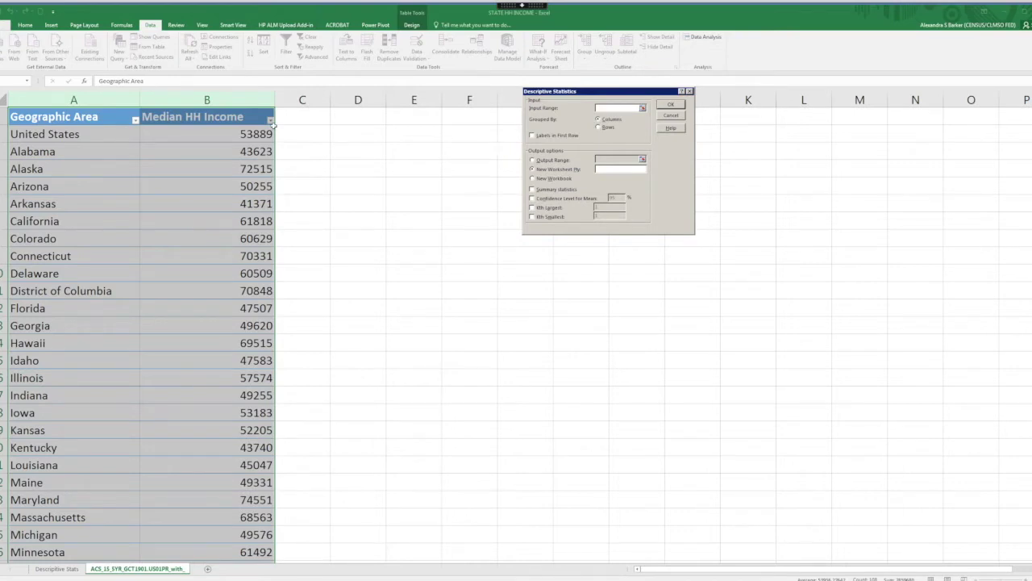
pyautogui.moveTo(242, 134)
pyautogui.mouseDown()
pyautogui.moveTo(242, 571)
pyautogui.moveTo(248, 513)
pyautogui.mouseUp()
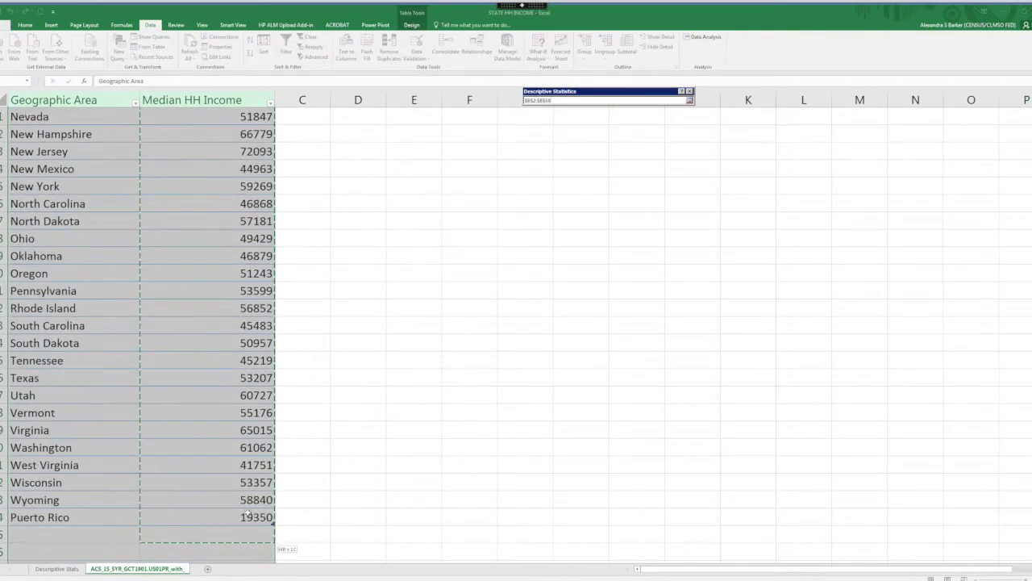
pyautogui.moveTo(248, 513); pyautogui.dragTo(249, 516)
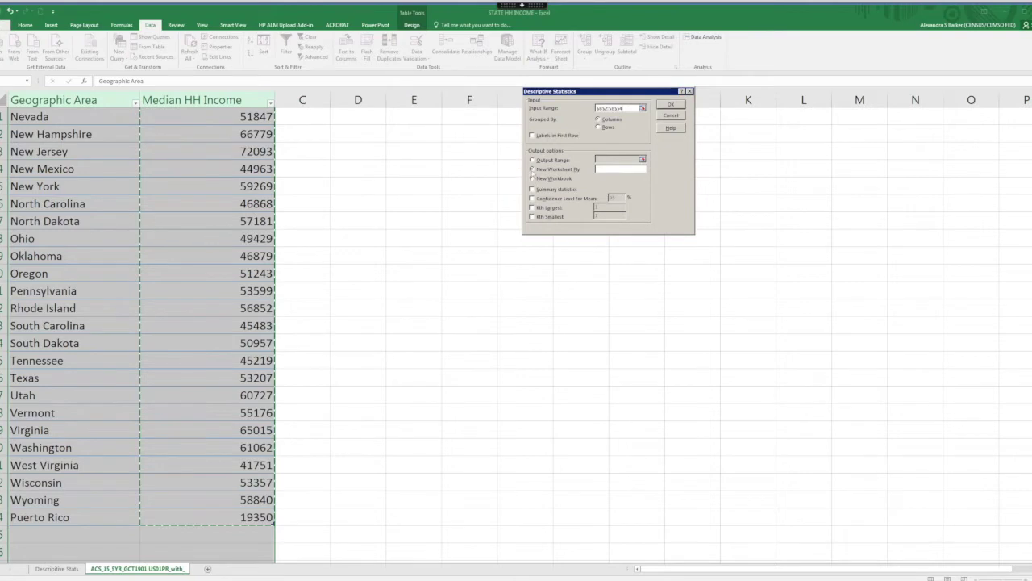
pyautogui.click(611, 171)
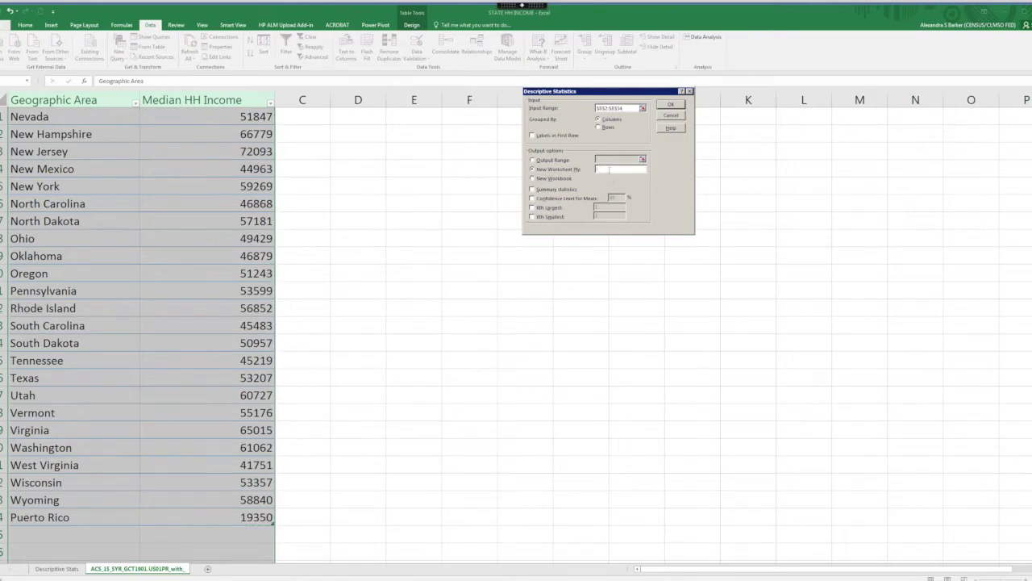
pyautogui.write('Descriptive Statistics')
pyautogui.click(670, 105)
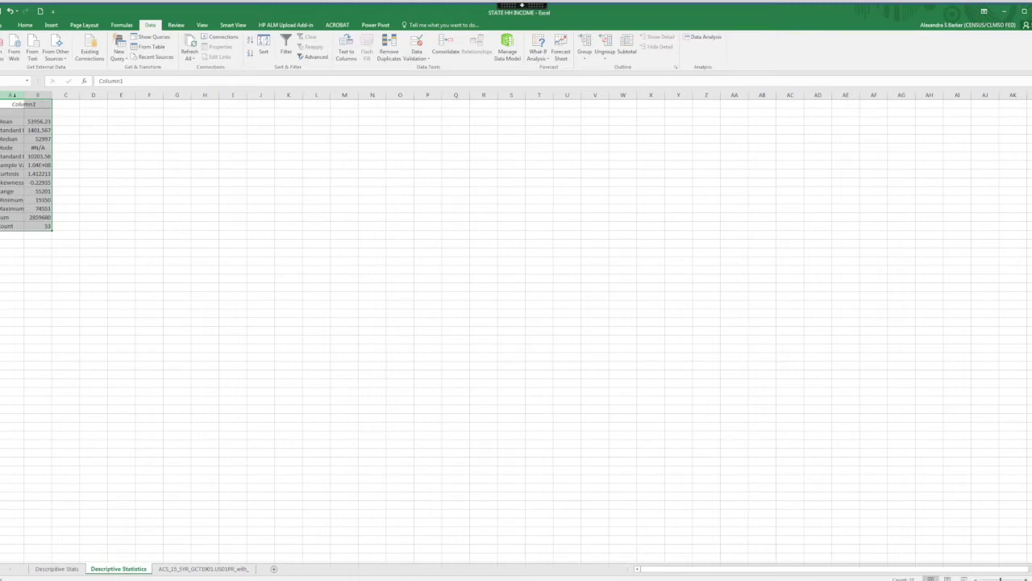
# Step: Widen columns A and B so statistics labels like Standard Deviation show fully
pyautogui.moveTo(12, 95); pyautogui.dragTo(38, 96)
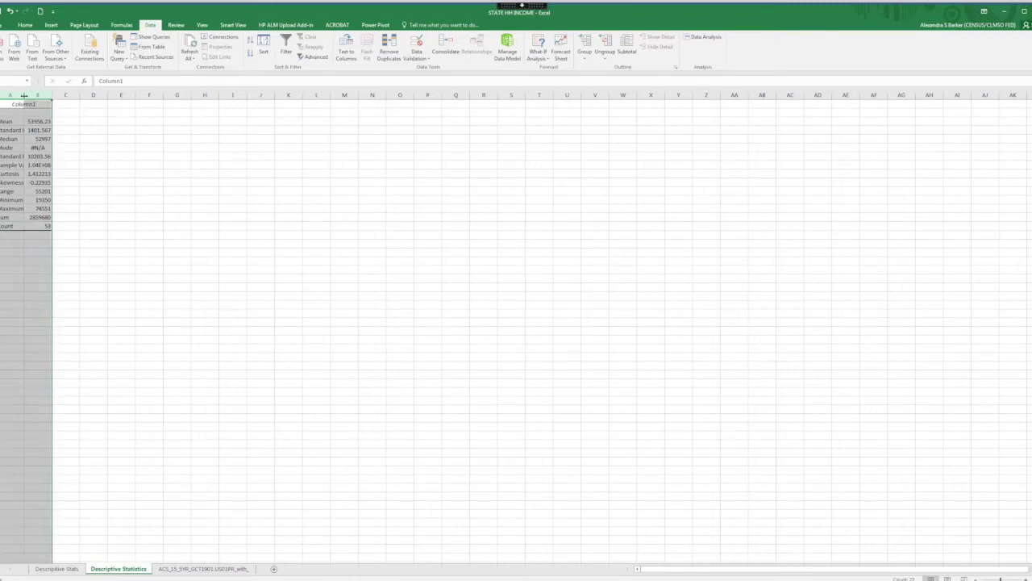
pyautogui.moveTo(24, 96); pyautogui.dragTo(74, 95)
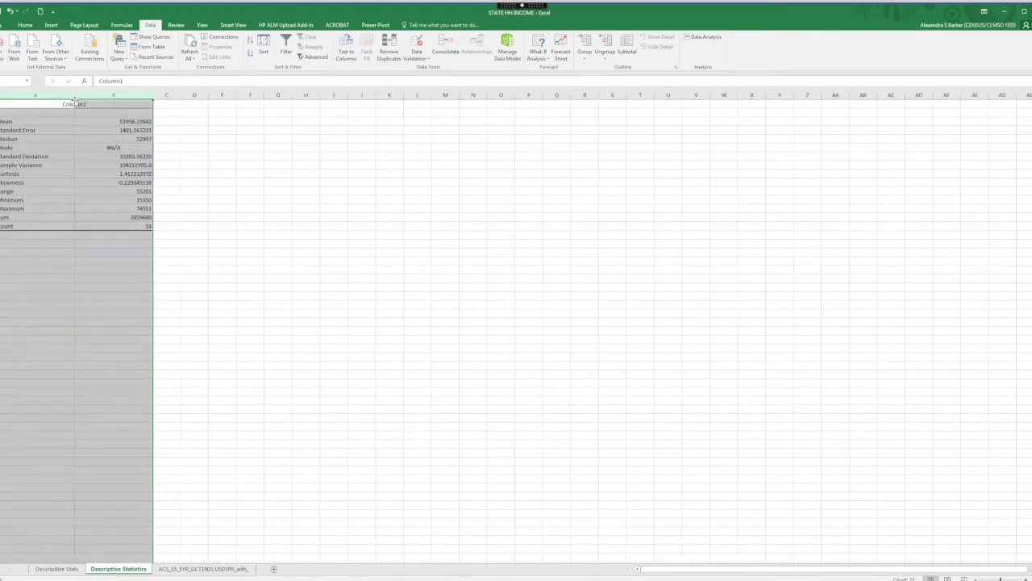
pyautogui.click(75, 295)
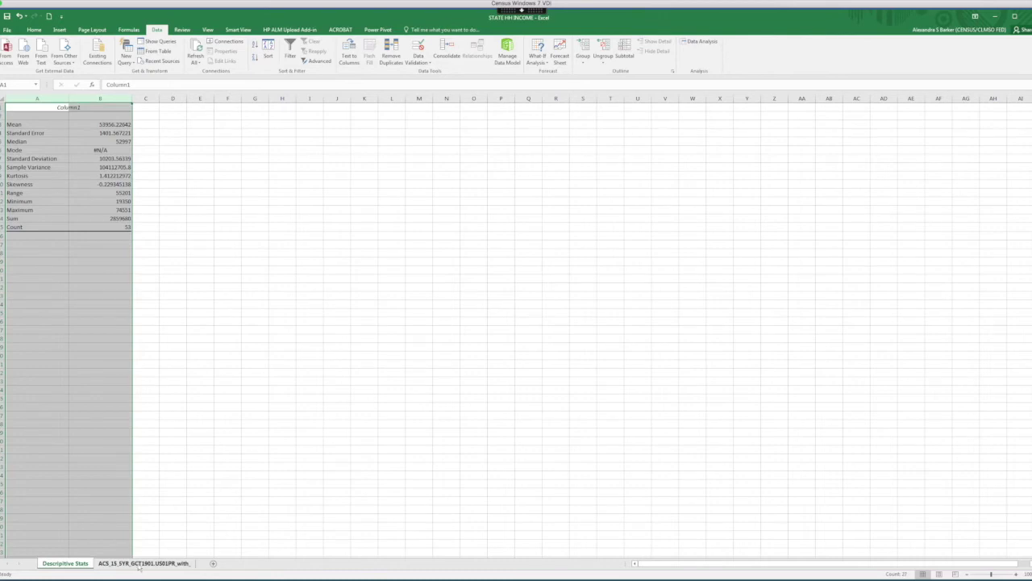
# Step: On the income sheet, enter bin values 40,000, 50,000, 60,000 and 70,000 in D36:D39
pyautogui.click(138, 564)
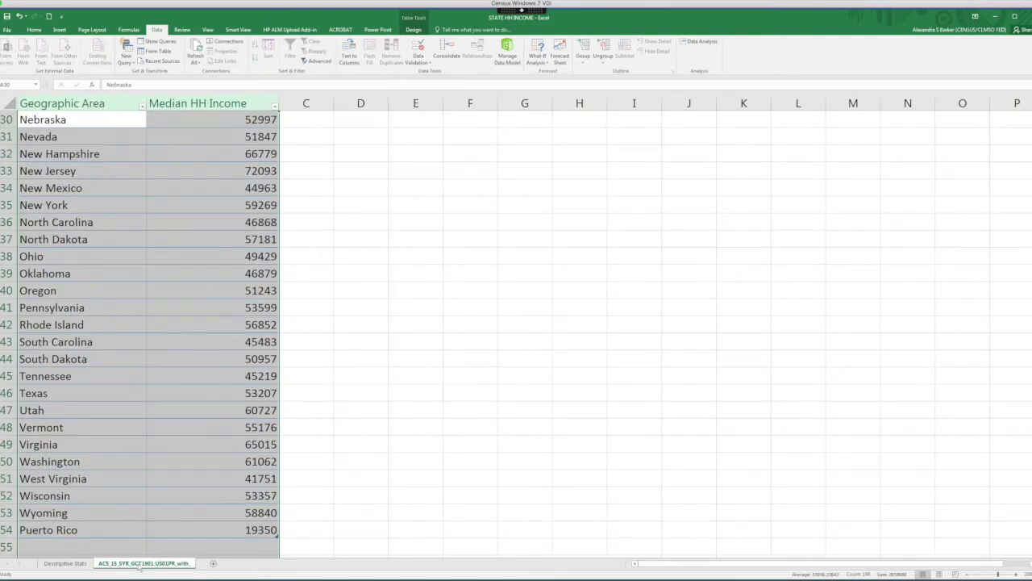
pyautogui.click(357, 222)
pyautogui.write('40')
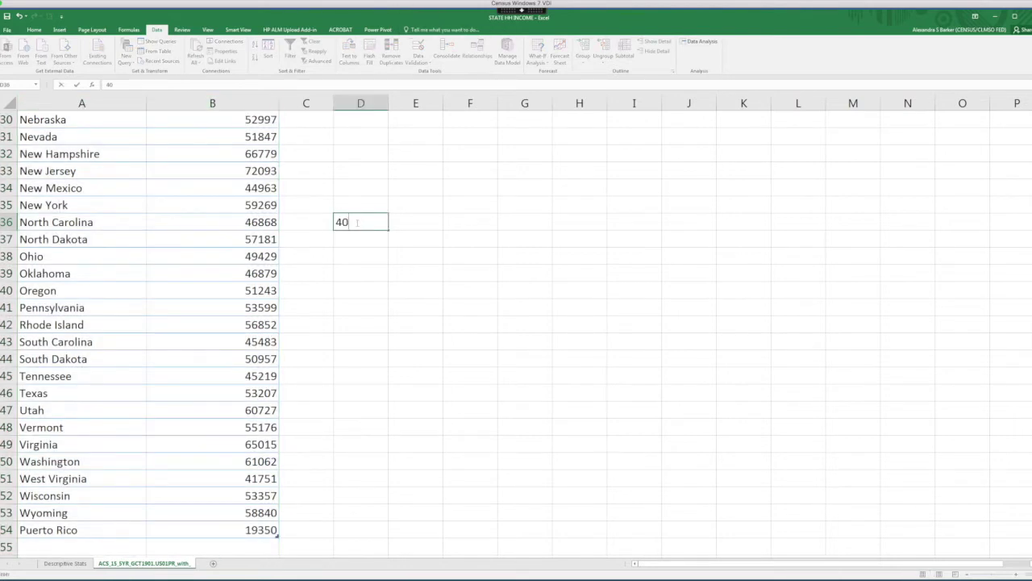
pyautogui.write(',000')
pyautogui.click(363, 244)
pyautogui.write('50')
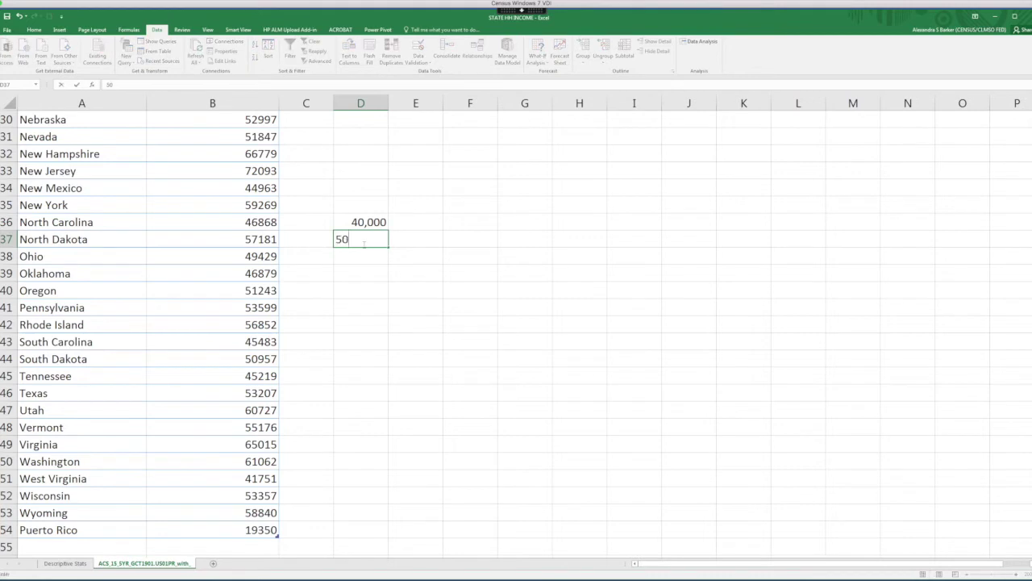
pyautogui.write(',0')
pyautogui.click(367, 255)
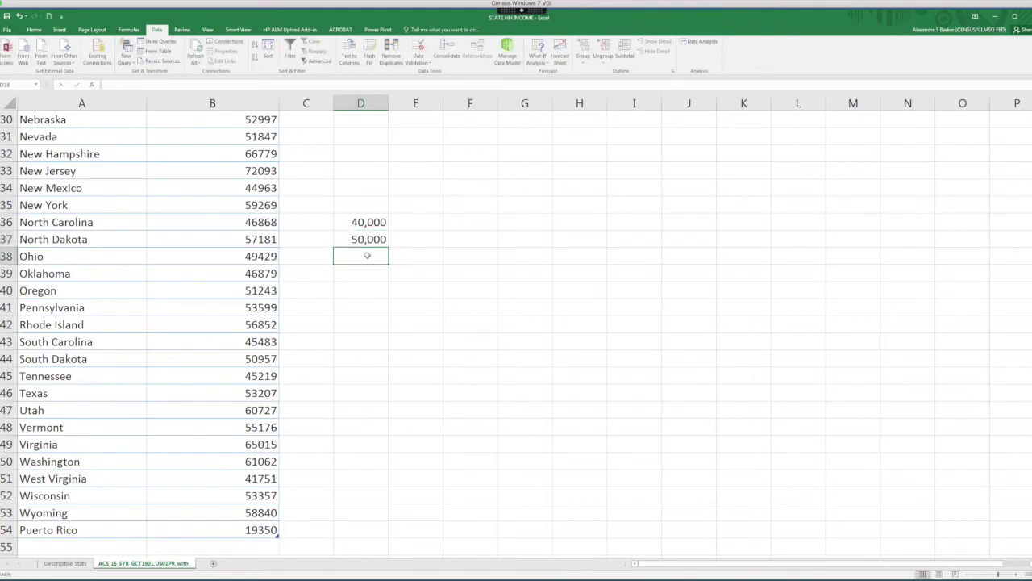
pyautogui.write('60,000')
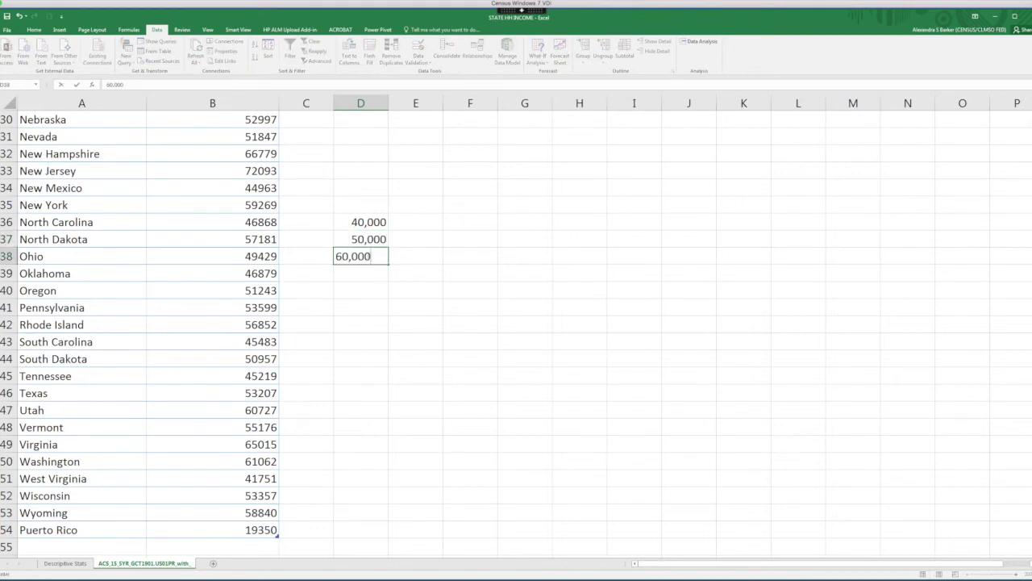
pyautogui.click(373, 275)
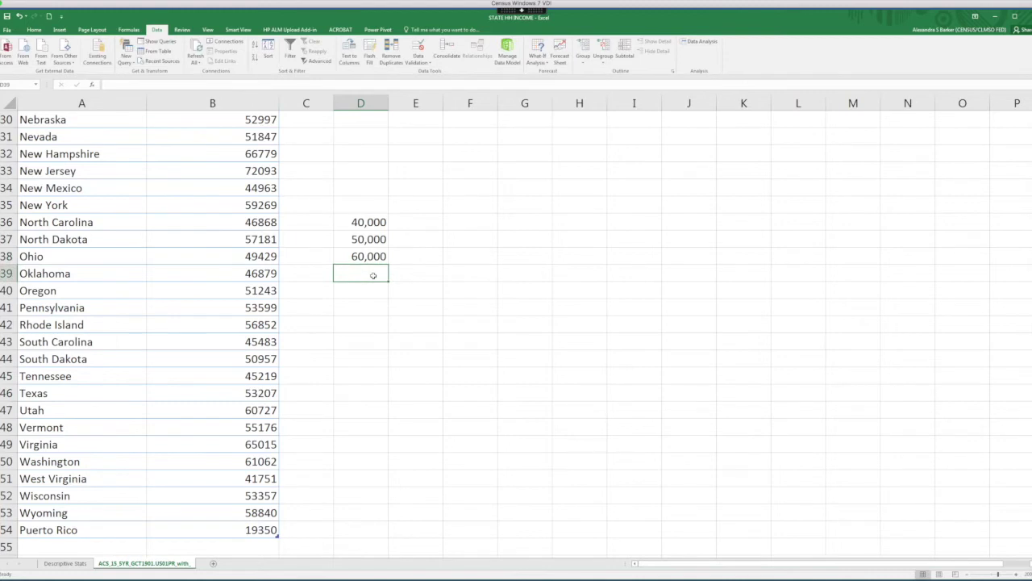
pyautogui.write('70,0')
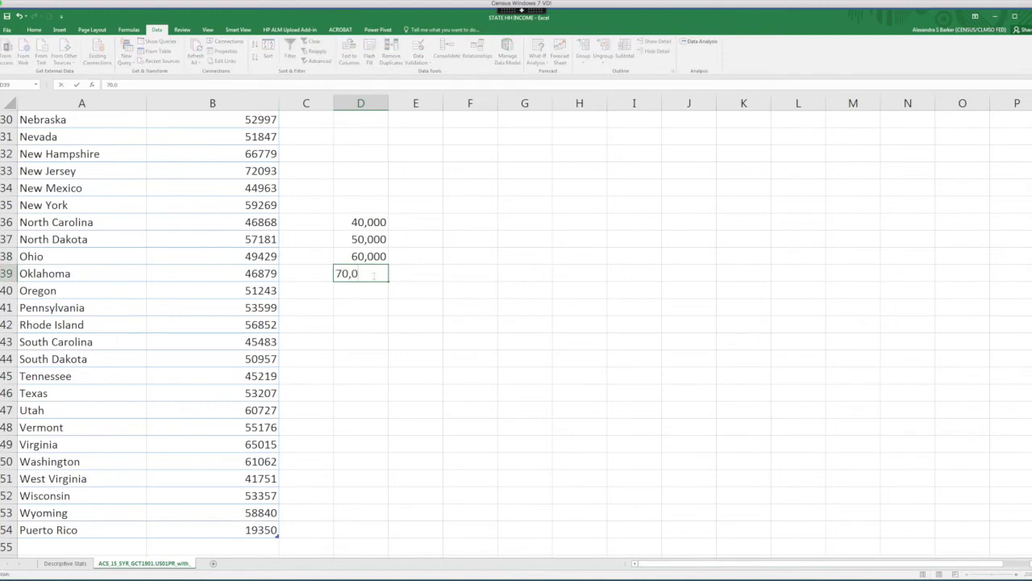
pyautogui.write('00')
pyautogui.click(379, 290)
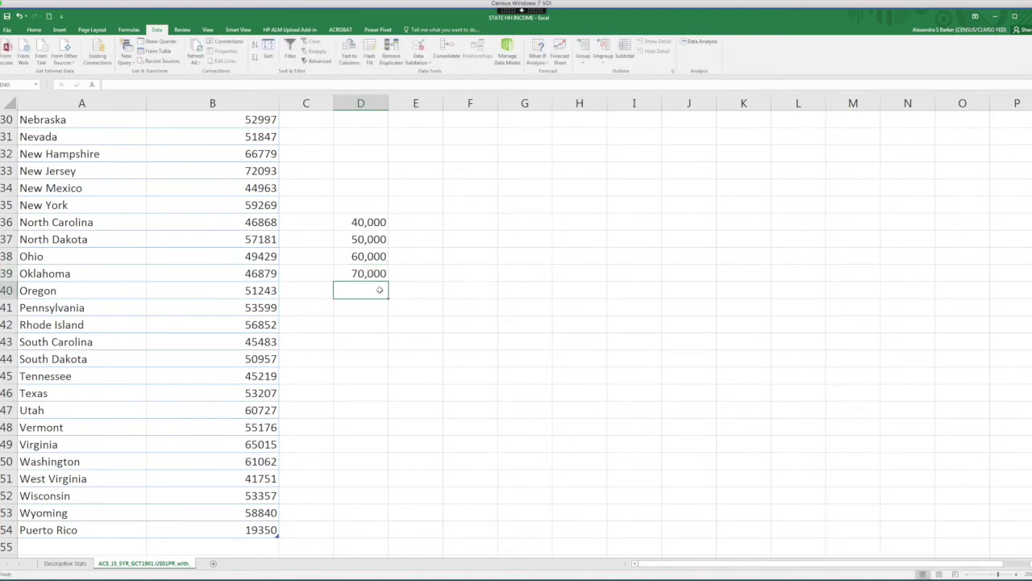
# Step: Scroll back to the top of the sheet and bring up the Data Analysis tools
pyautogui.scroll(4, 379, 290)
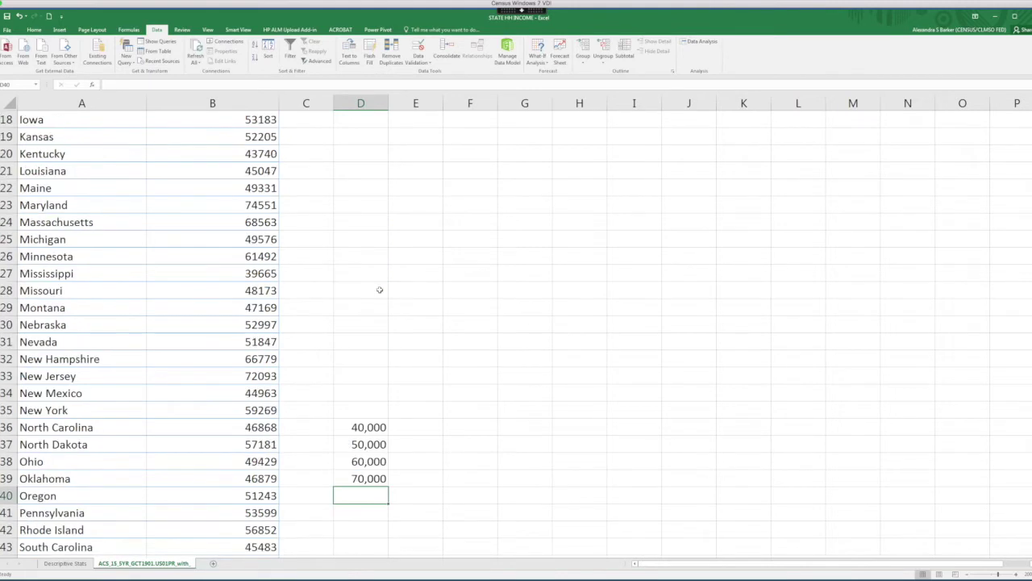
pyautogui.scroll(1, 360, 408)
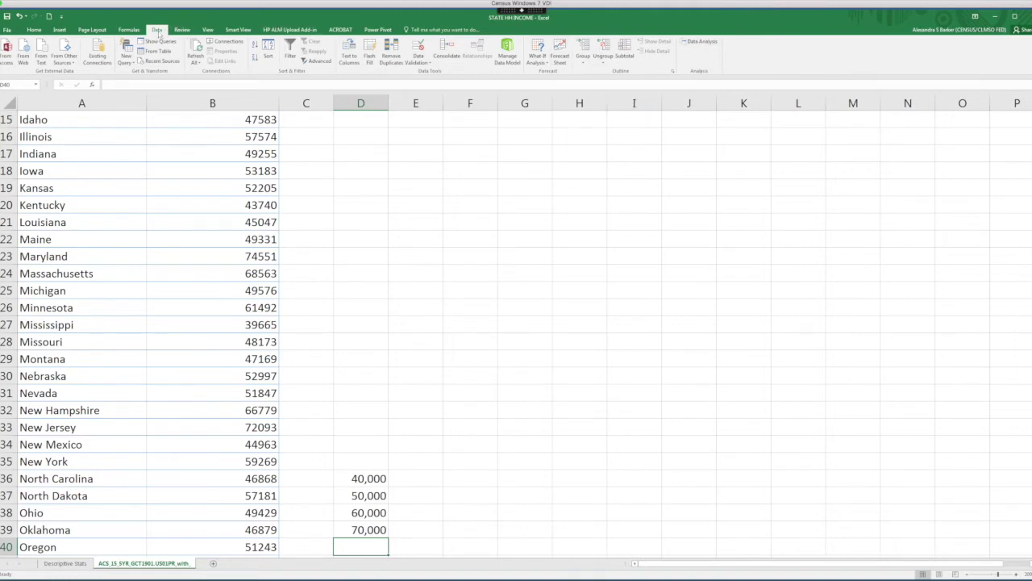
pyautogui.click(708, 41)
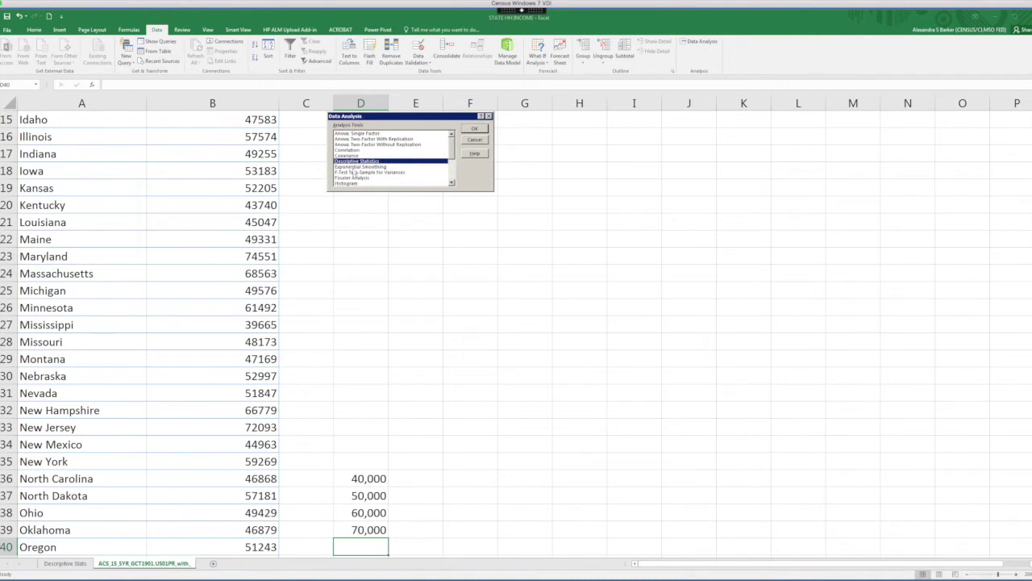
# Step: Choose Histogram from the Data Analysis tools list
pyautogui.click(345, 184)
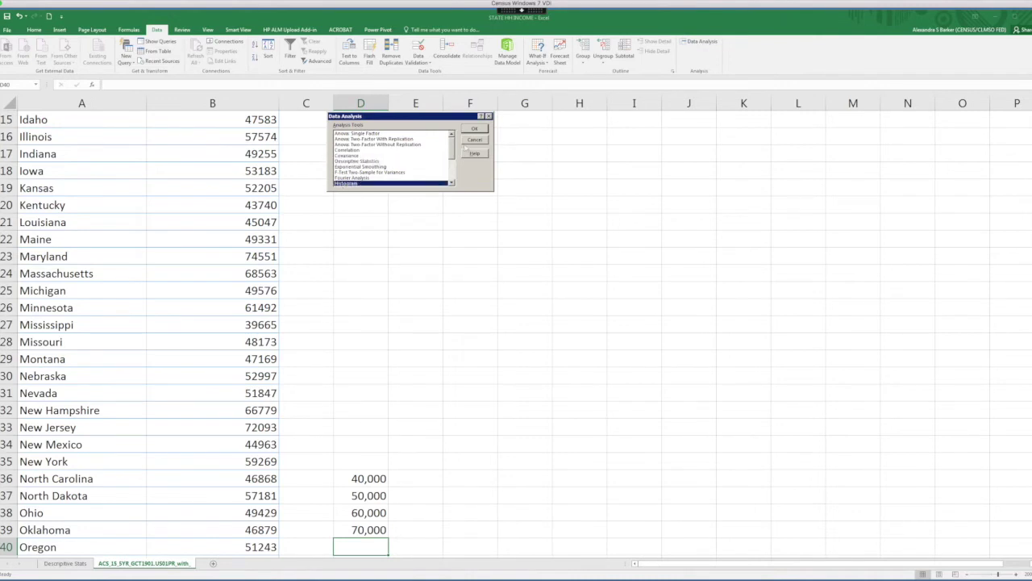
pyautogui.click(474, 130)
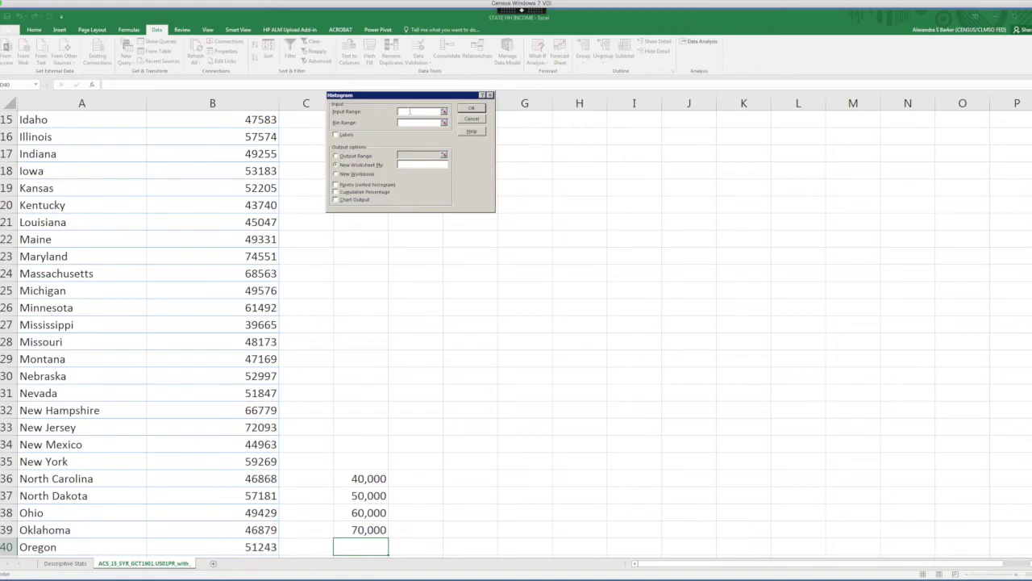
# Step: Build a histogram from B2:B54 with bins D36:D39, output at D9, plus chart output
pyautogui.scroll(5, 239, 219)
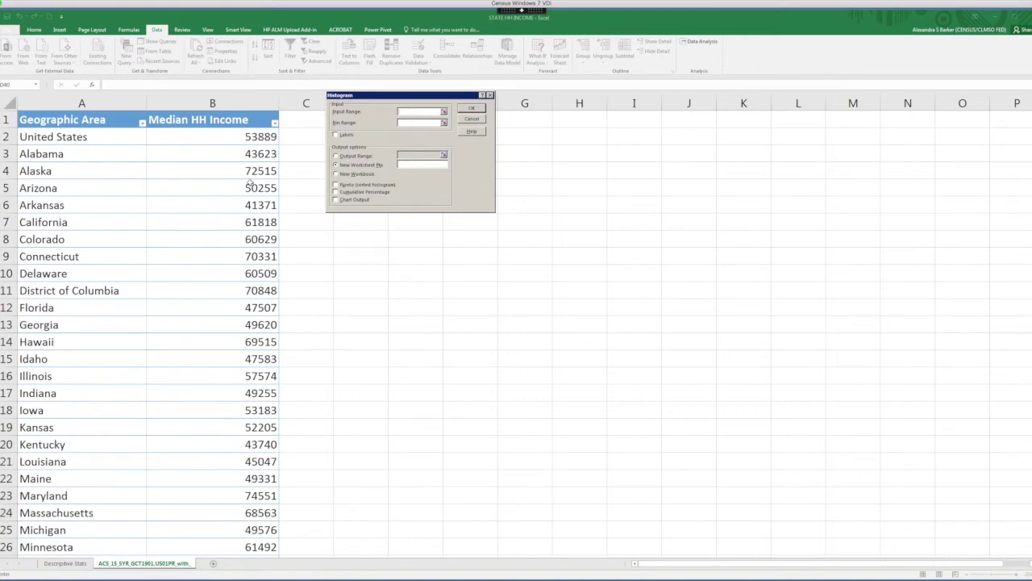
pyautogui.moveTo(254, 121); pyautogui.dragTo(266, 566)
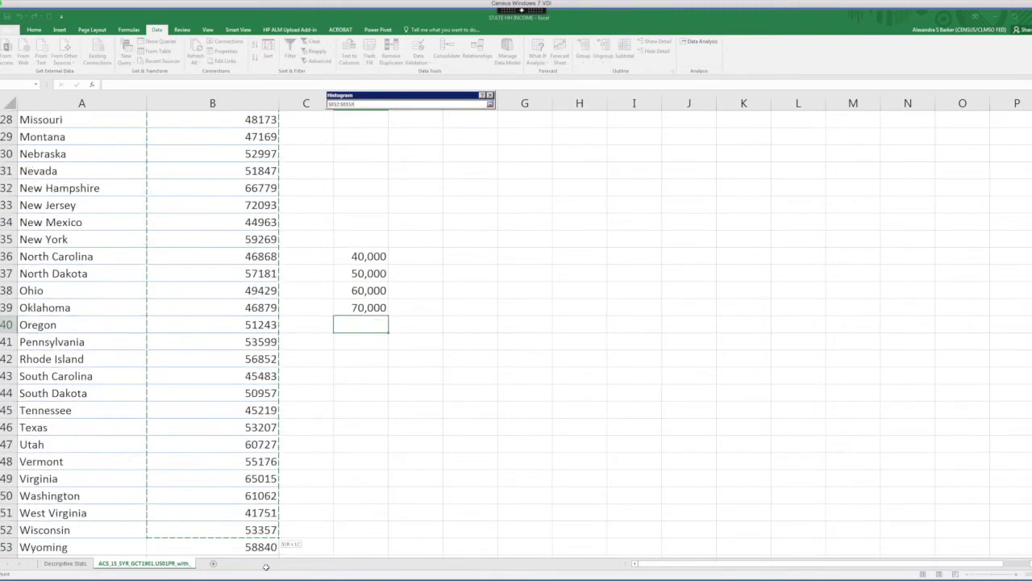
pyautogui.moveTo(266, 566); pyautogui.dragTo(250, 513)
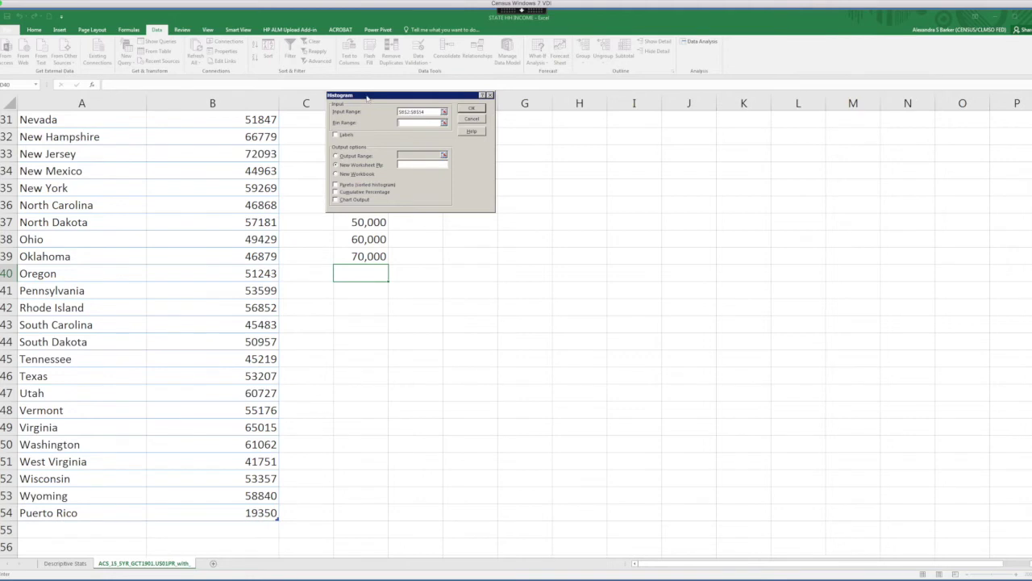
pyautogui.moveTo(367, 98); pyautogui.dragTo(563, 107)
pyautogui.moveTo(367, 206); pyautogui.dragTo(371, 256)
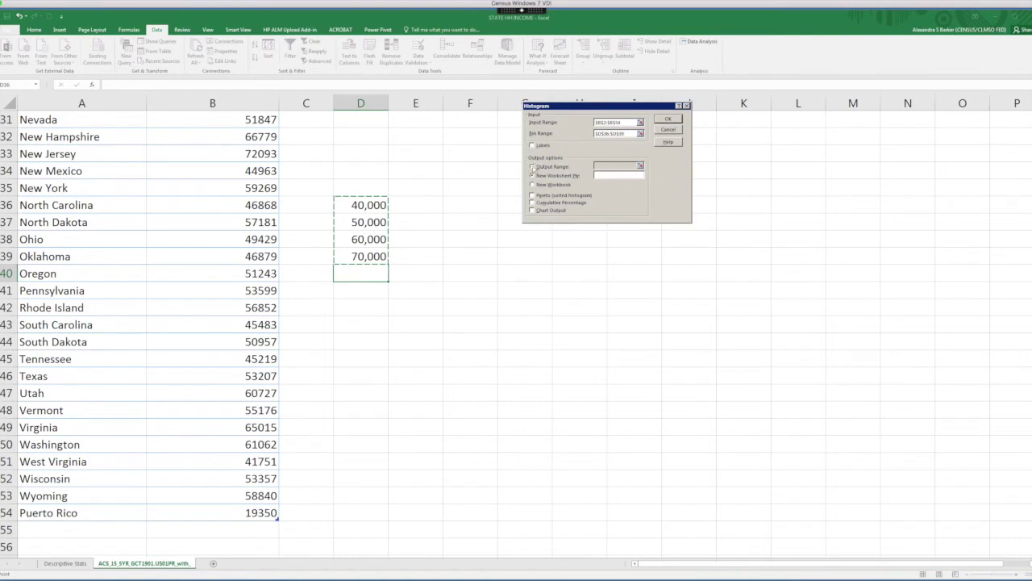
pyautogui.click(532, 166)
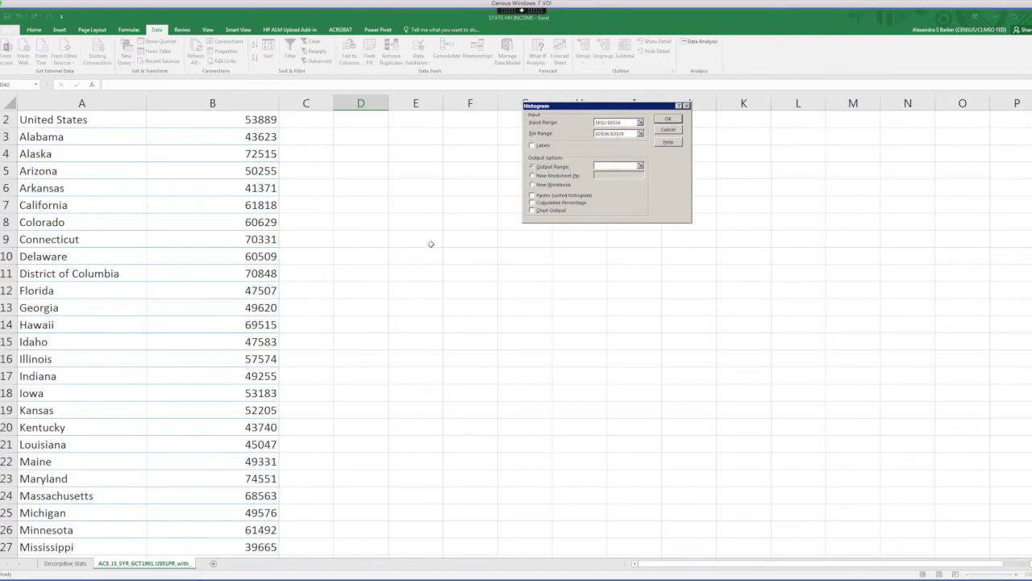
pyautogui.click(352, 242)
pyautogui.click(532, 211)
pyautogui.click(668, 120)
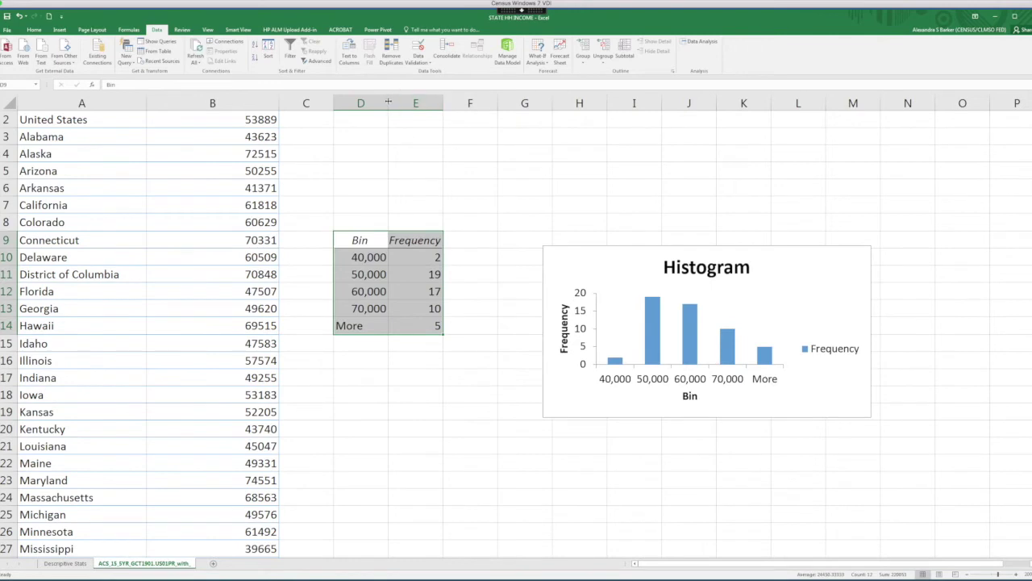
# Step: Widen column D so the bin values fit
pyautogui.moveTo(388, 101); pyautogui.dragTo(418, 101)
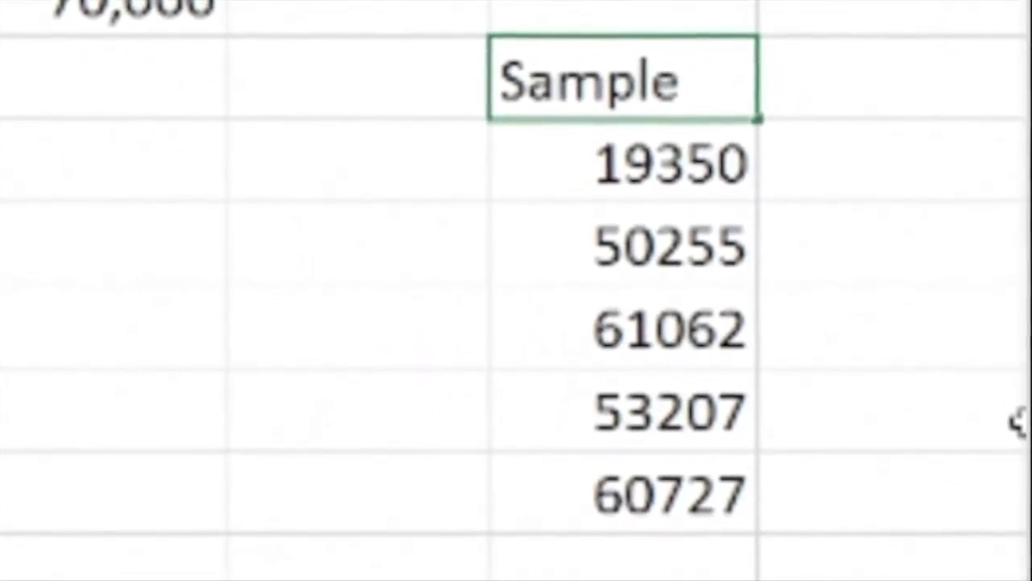
# Step: Pick the Sampling tool from the Data Analysis list
pyautogui.click(700, 42)
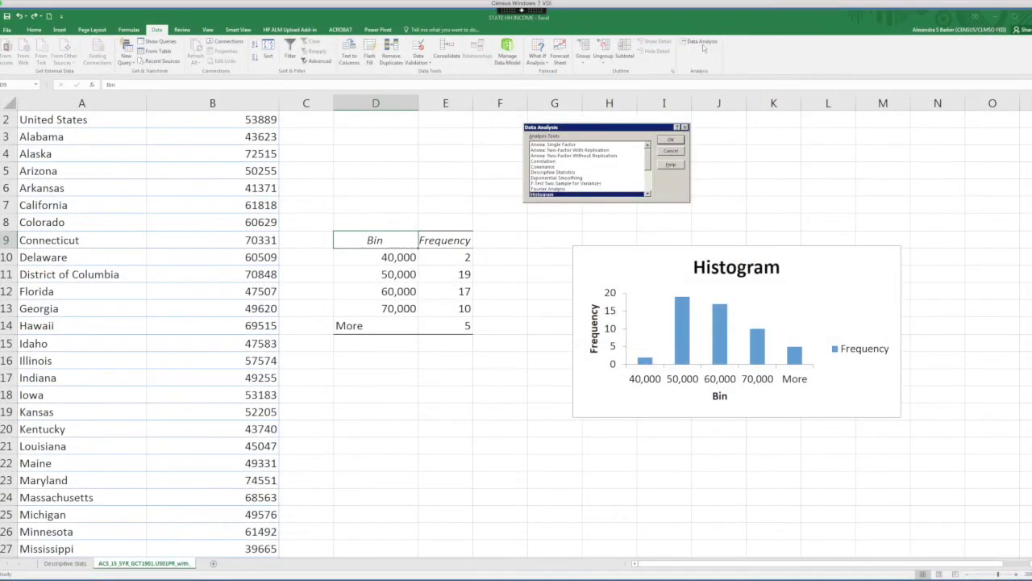
pyautogui.scroll(-1, 627, 168)
pyautogui.scroll(-2, 628, 168)
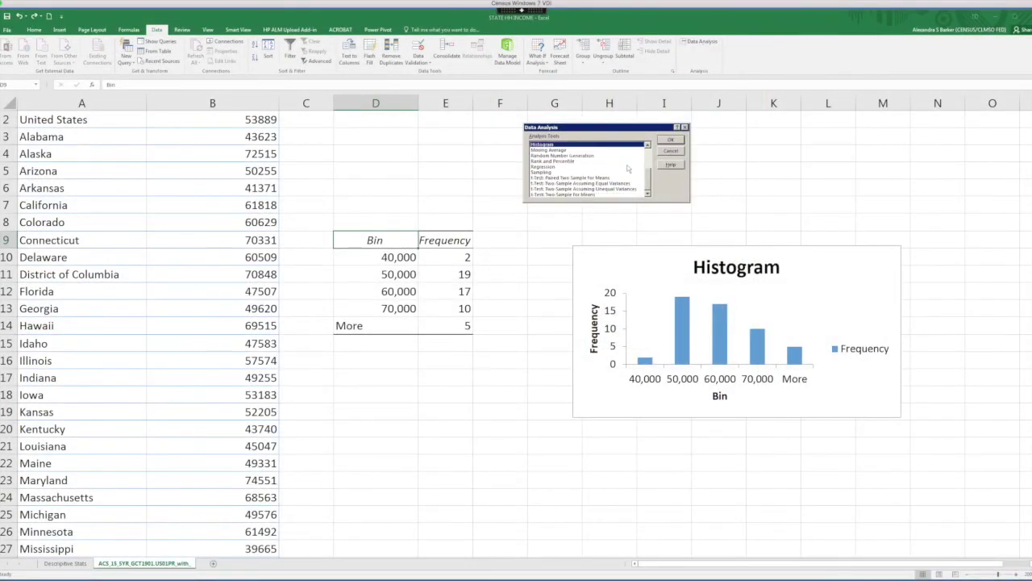
pyautogui.click(545, 172)
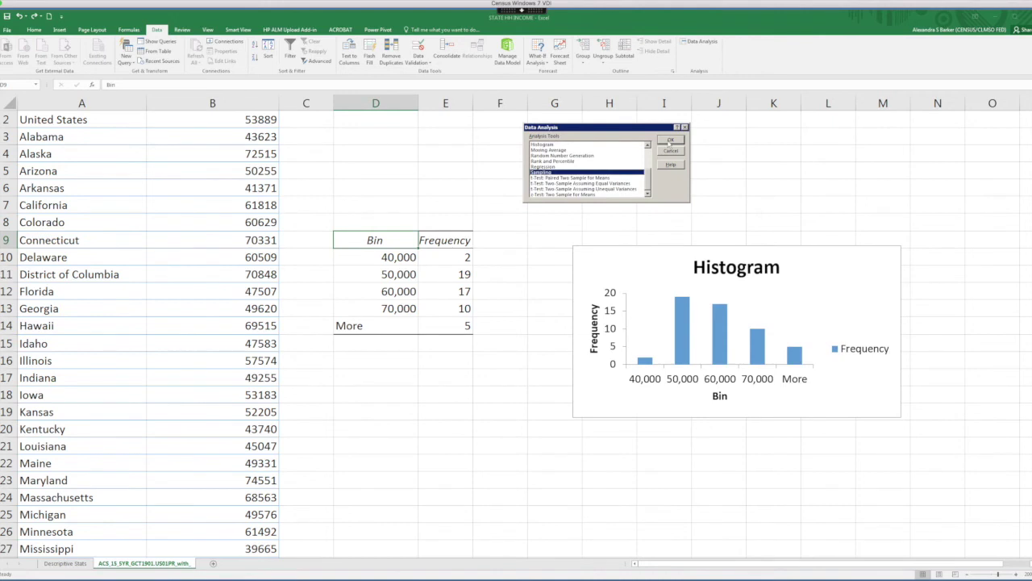
pyautogui.click(671, 141)
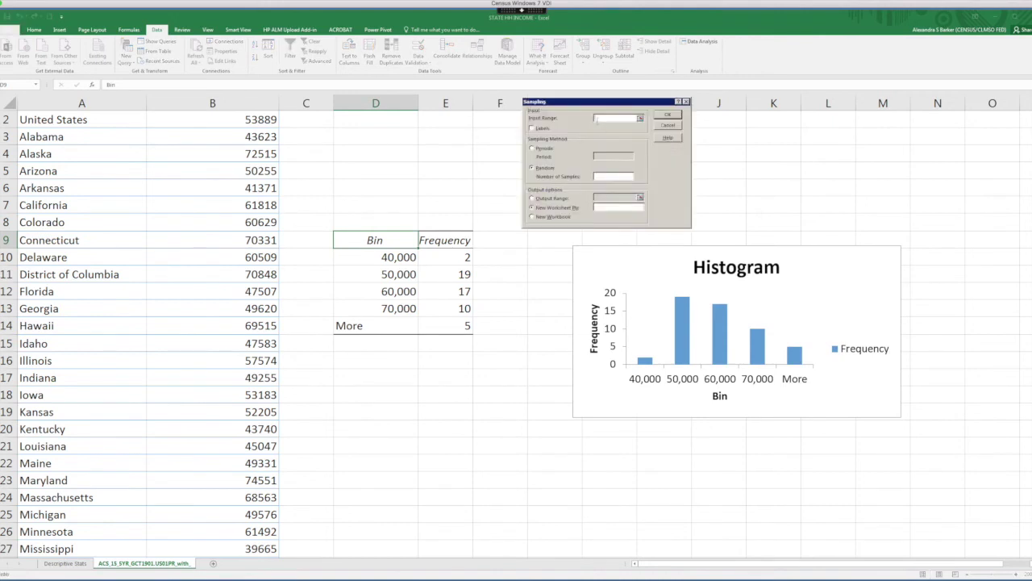
# Step: Run Sampling on incomes B2:B54, drawing 5 random values into F41:F45
pyautogui.scroll(1, 236, 179)
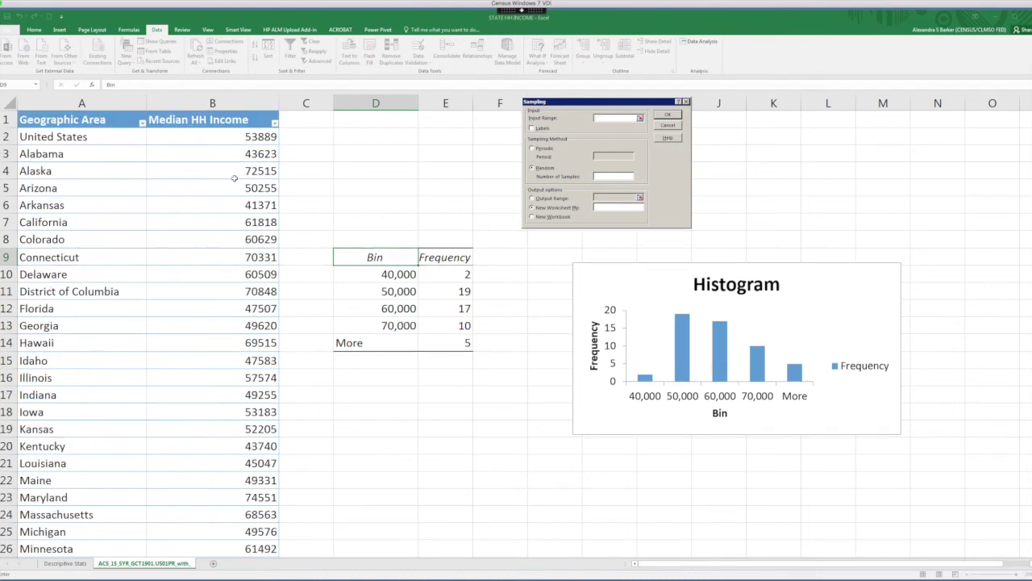
pyautogui.moveTo(241, 136); pyautogui.dragTo(278, 535)
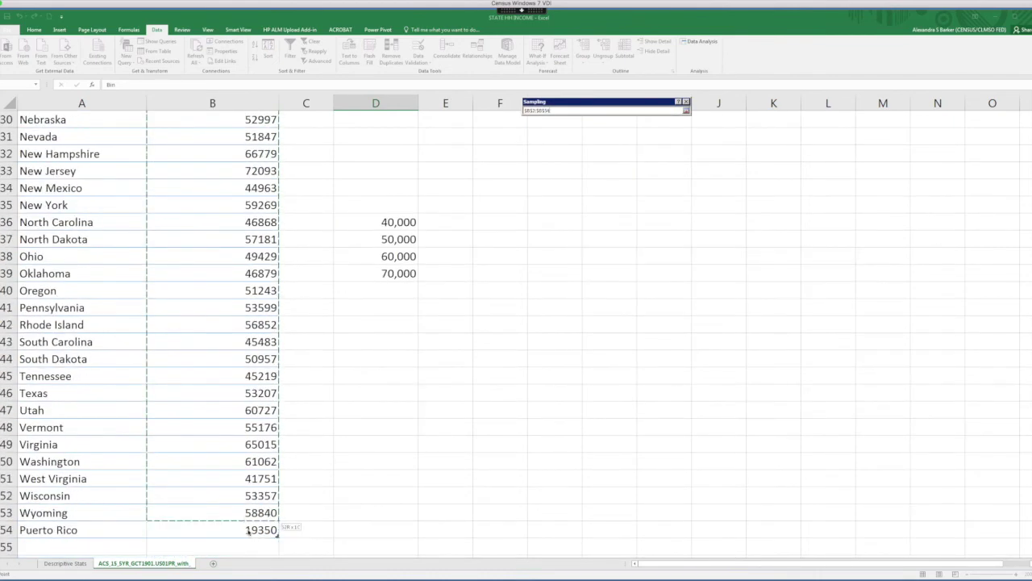
pyautogui.moveTo(279, 535); pyautogui.dragTo(248, 523)
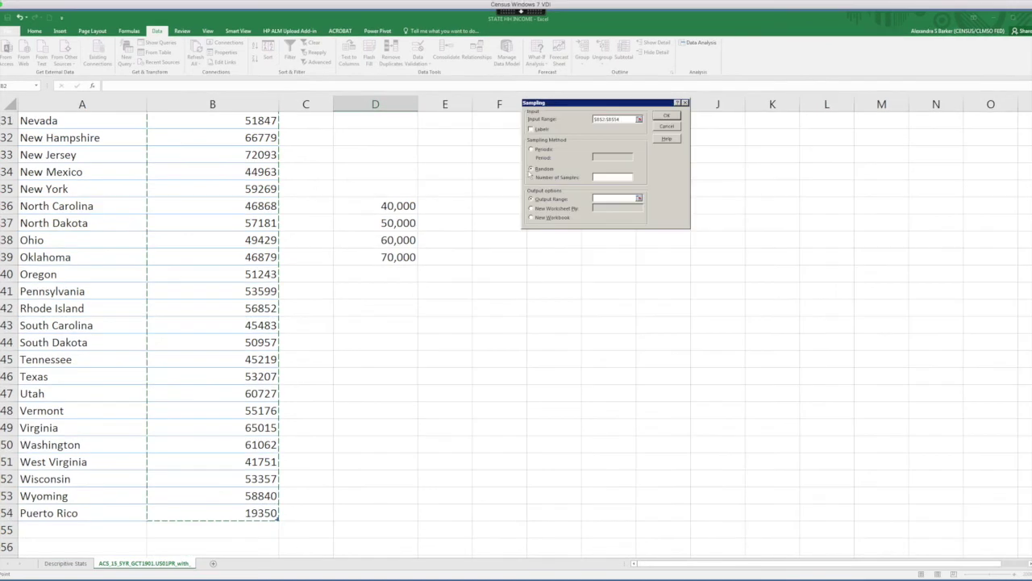
pyautogui.click(600, 177)
pyautogui.write('5')
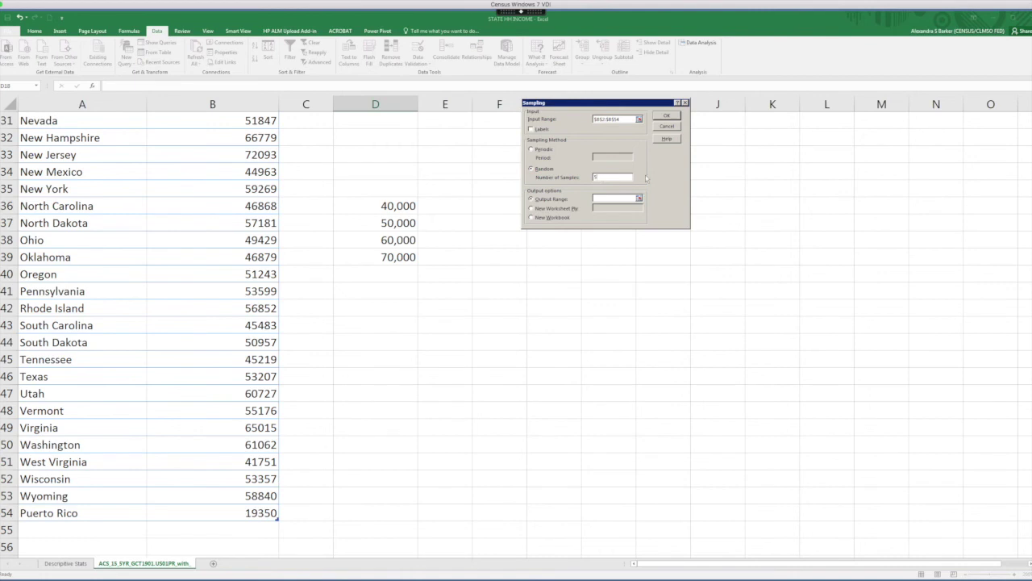
pyautogui.click(611, 199)
pyautogui.moveTo(495, 291); pyautogui.dragTo(499, 358)
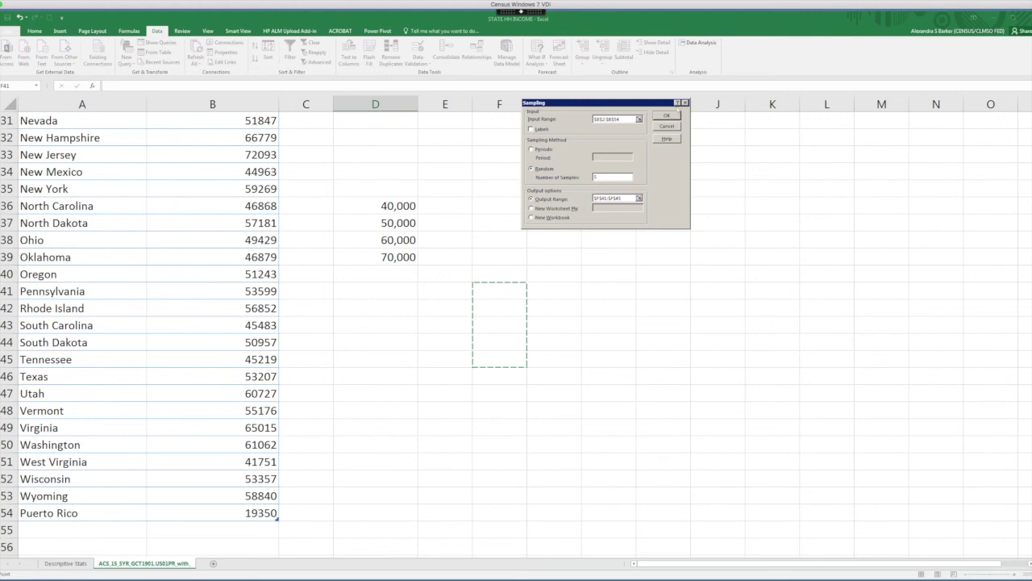
pyautogui.click(669, 115)
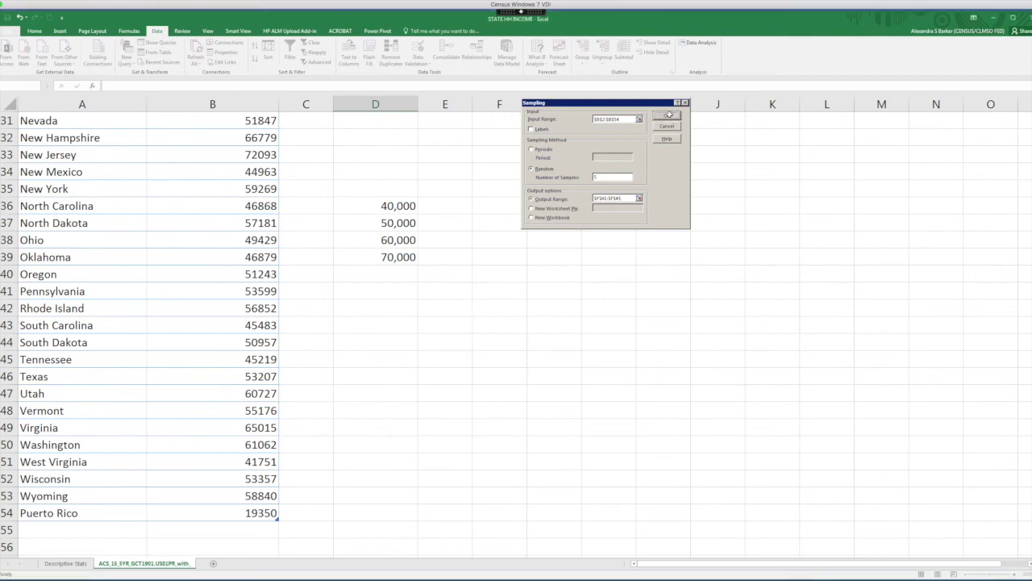
# Step: Type the heading 'Sample' in F40 and select F40:F45
pyautogui.click(508, 271)
pyautogui.write('Sample')
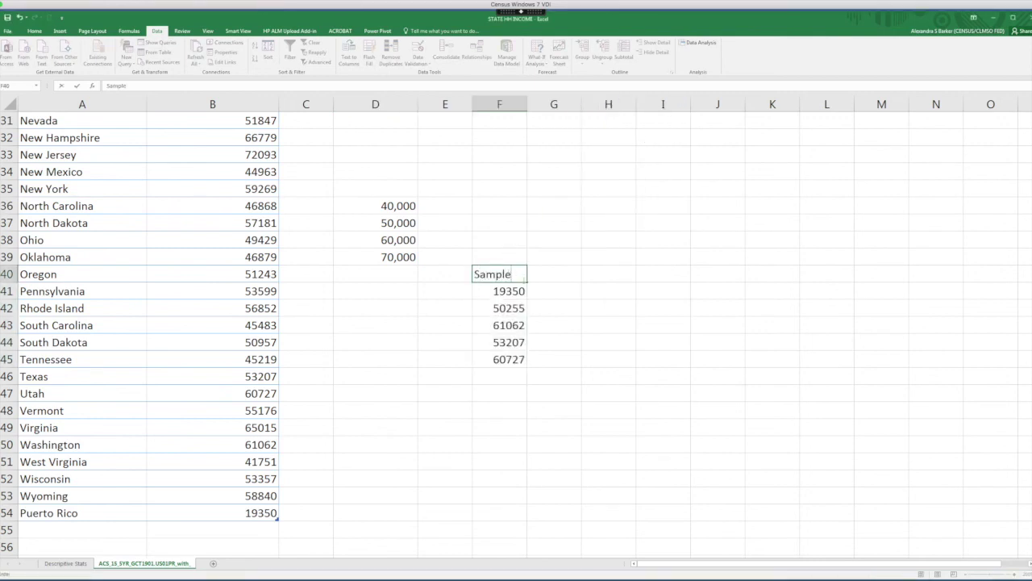
pyautogui.click(583, 345)
pyautogui.moveTo(516, 273); pyautogui.dragTo(516, 360)
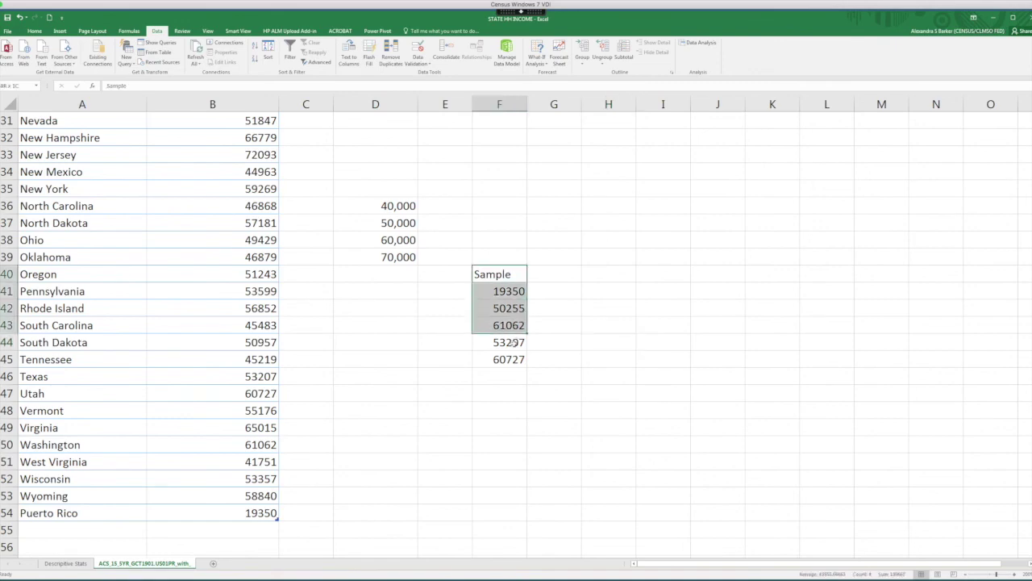